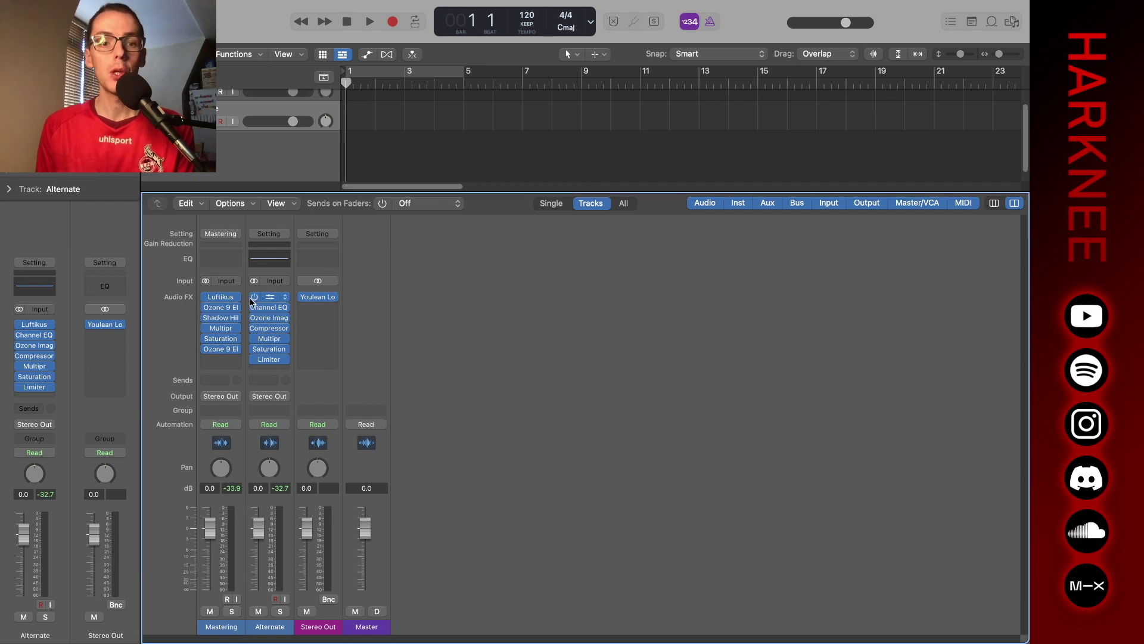
- Switch on Keep Gain in the Mastering track's Luftikus equalizer and close the plug-in
click(224, 301)
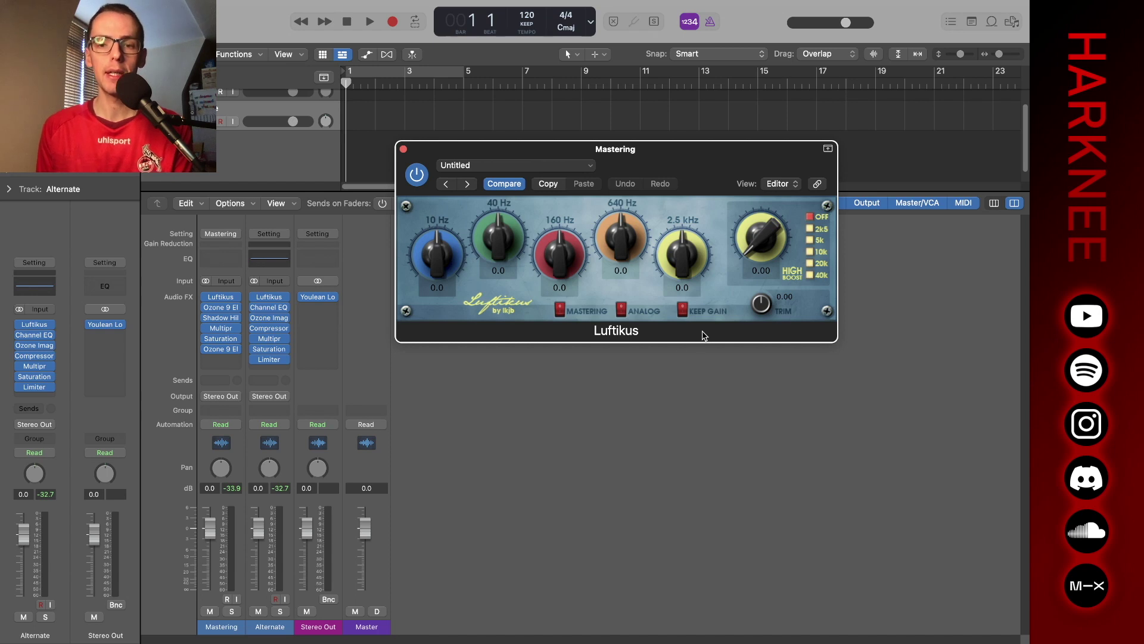
click(682, 311)
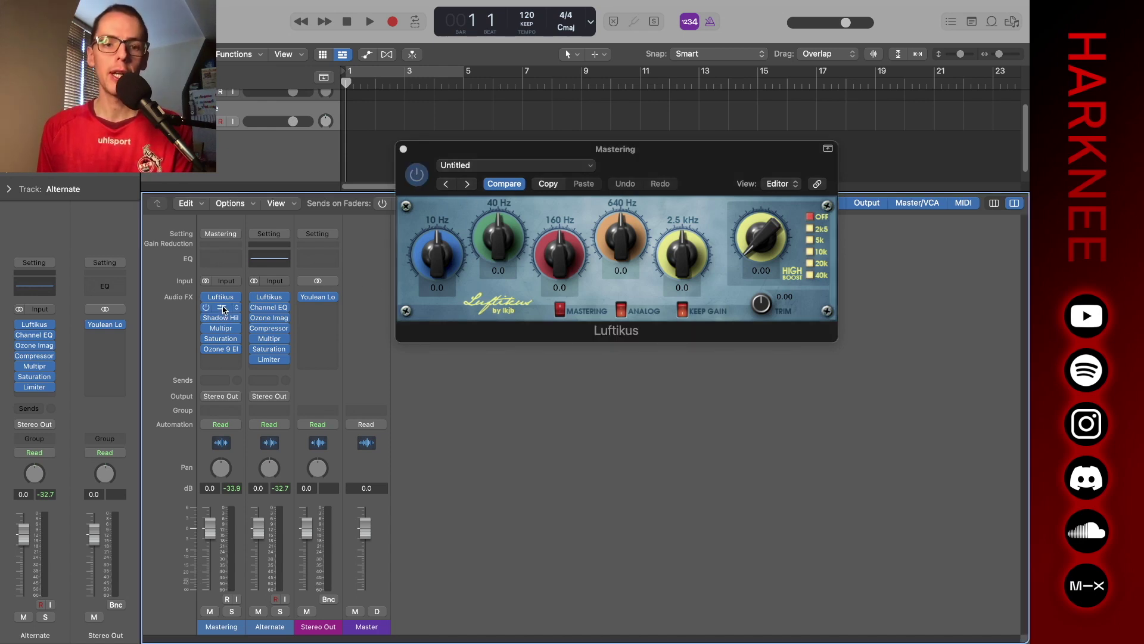
click(404, 149)
- Open the first Ozone 9 Elements on the Mastering track, go through its modules and deactivate the Maximizer
click(220, 307)
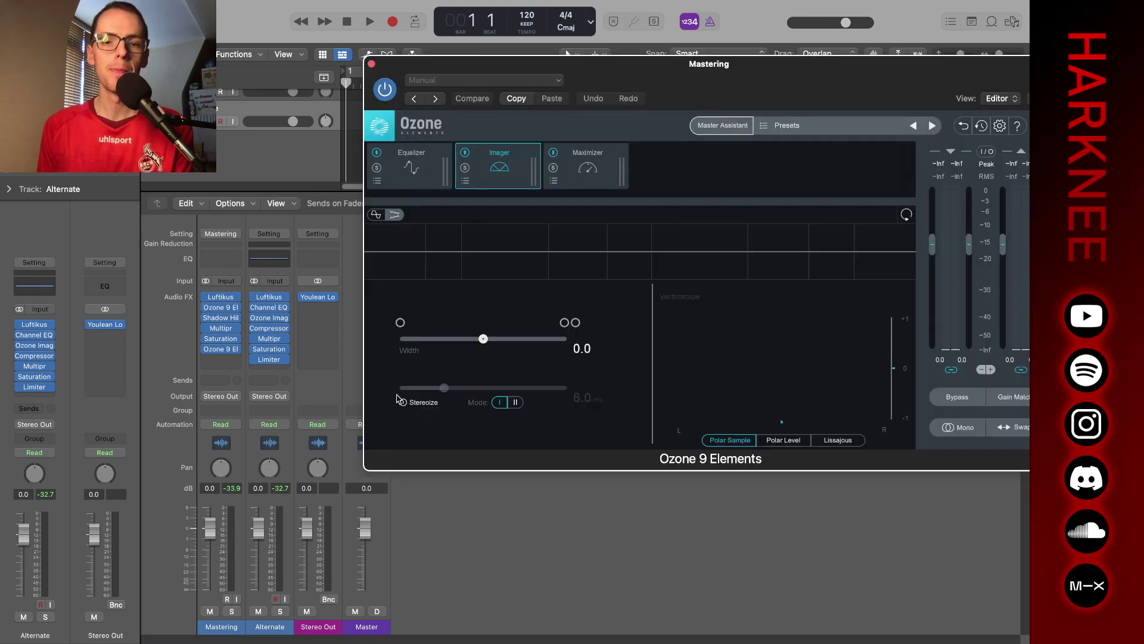
drag(783, 69, 607, 110)
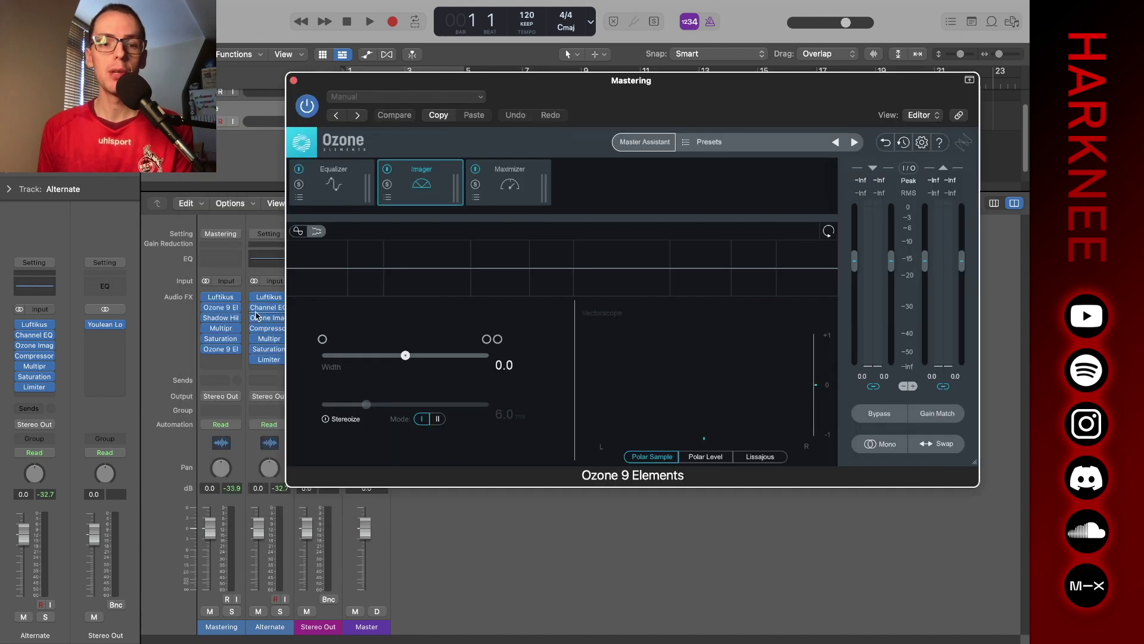
click(348, 183)
click(433, 177)
click(477, 172)
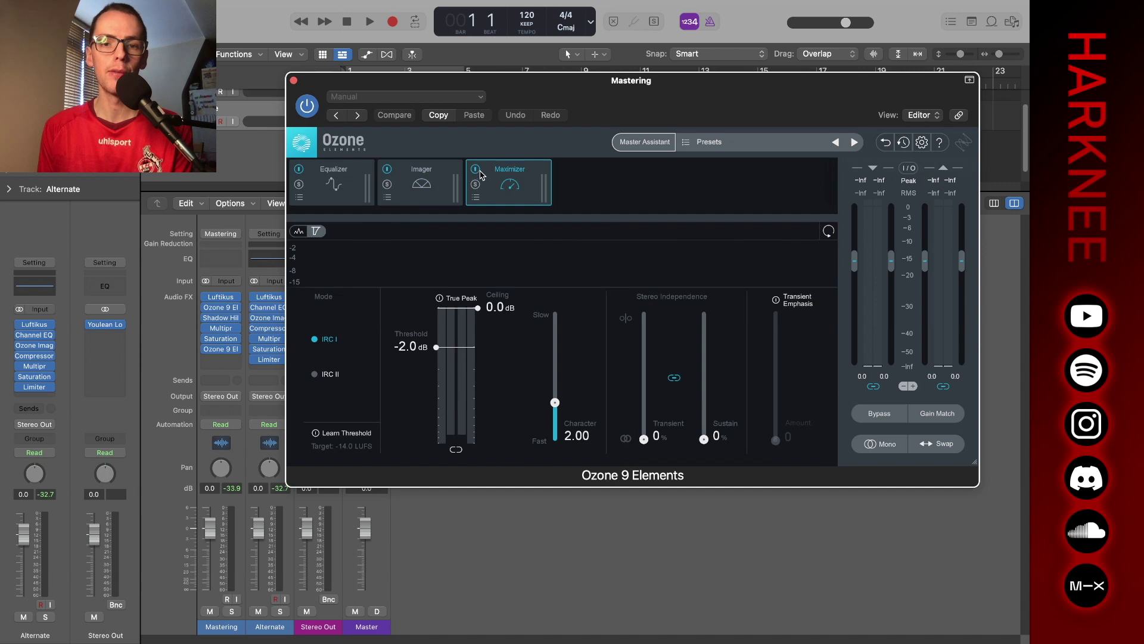
click(476, 169)
- Show Ozone's Equalizer module and view the Alternate track's Channel EQ as its stock counterpart
click(334, 181)
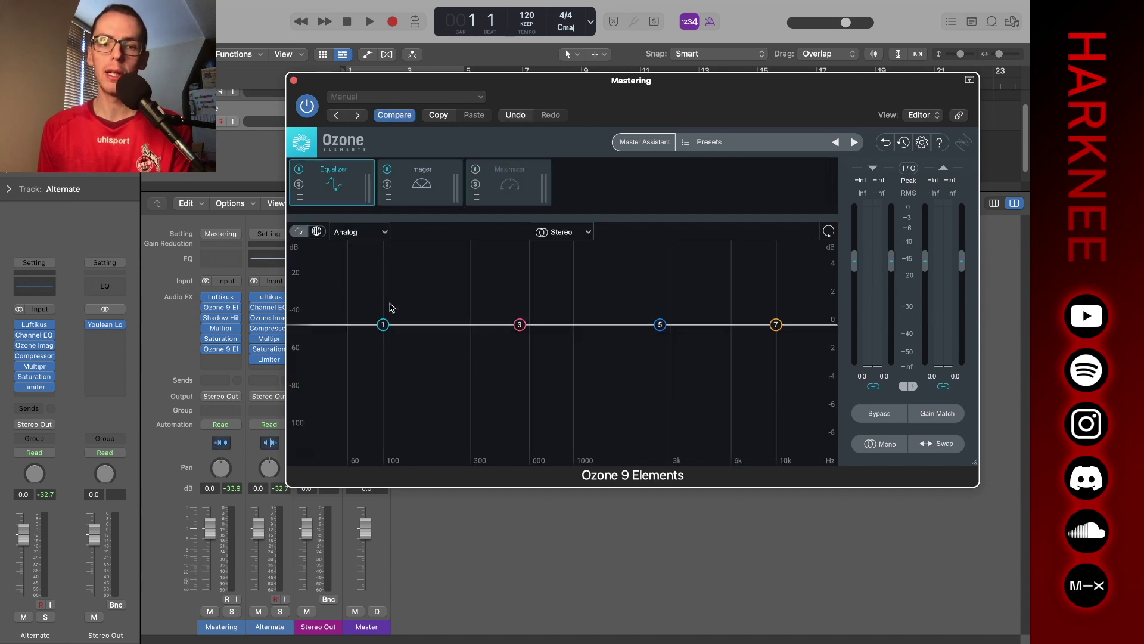
click(267, 258)
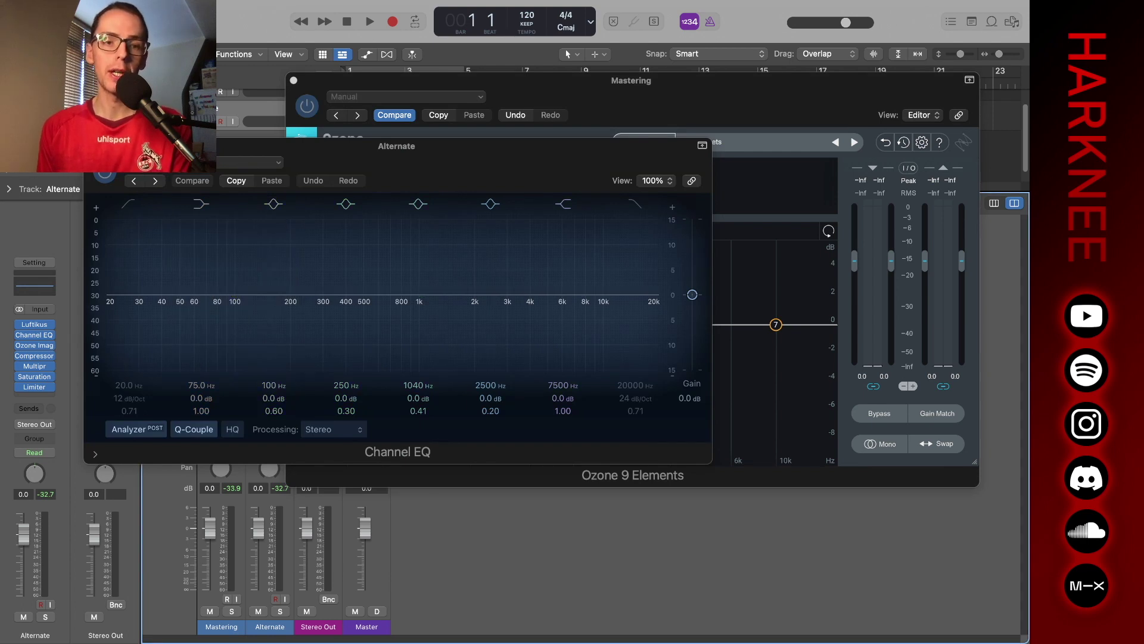
key(super+w)
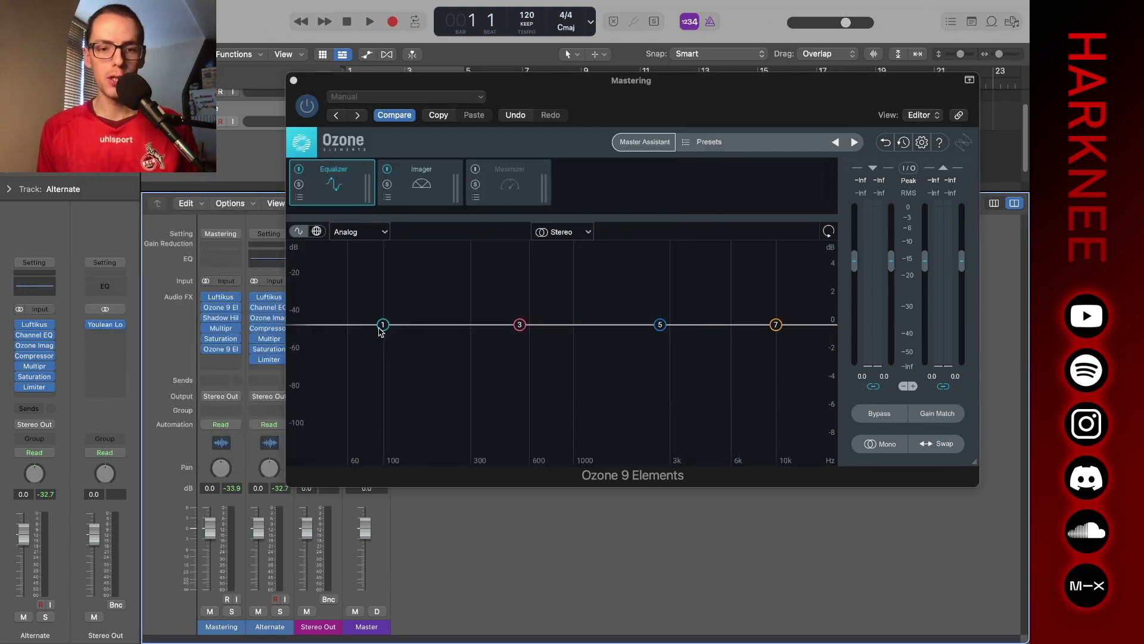
- In Ozone's equalizer, set band 1 to about 114 Hz at -0.2 dB and band 3 to about 560 Hz at -0.3 dB, with all band settings displayed
drag(381, 330, 403, 331)
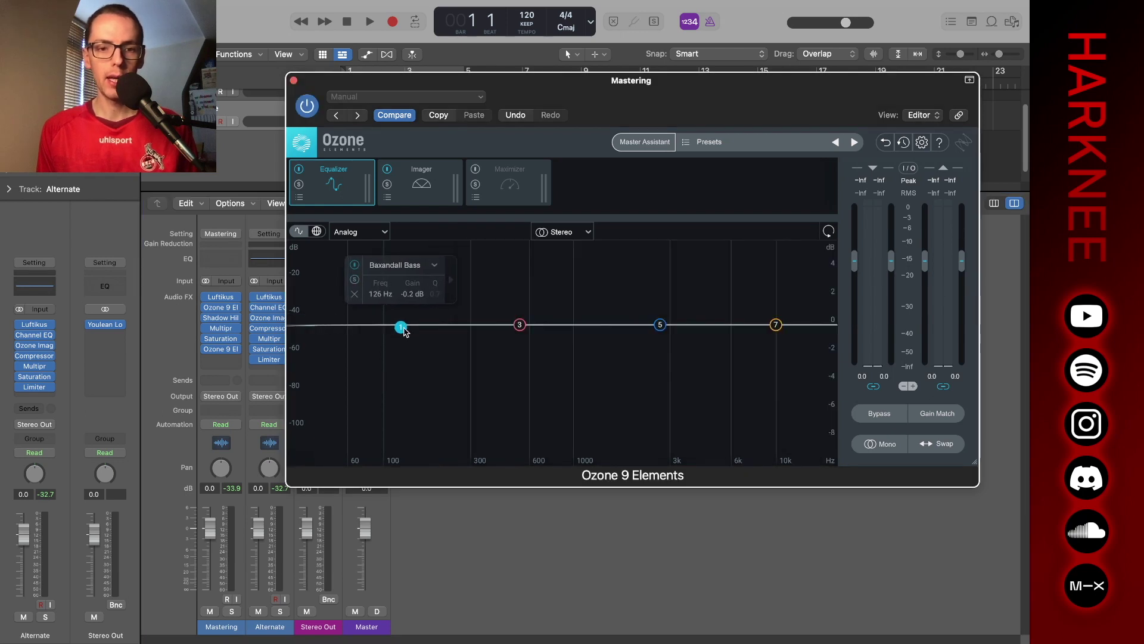
click(359, 232)
click(352, 267)
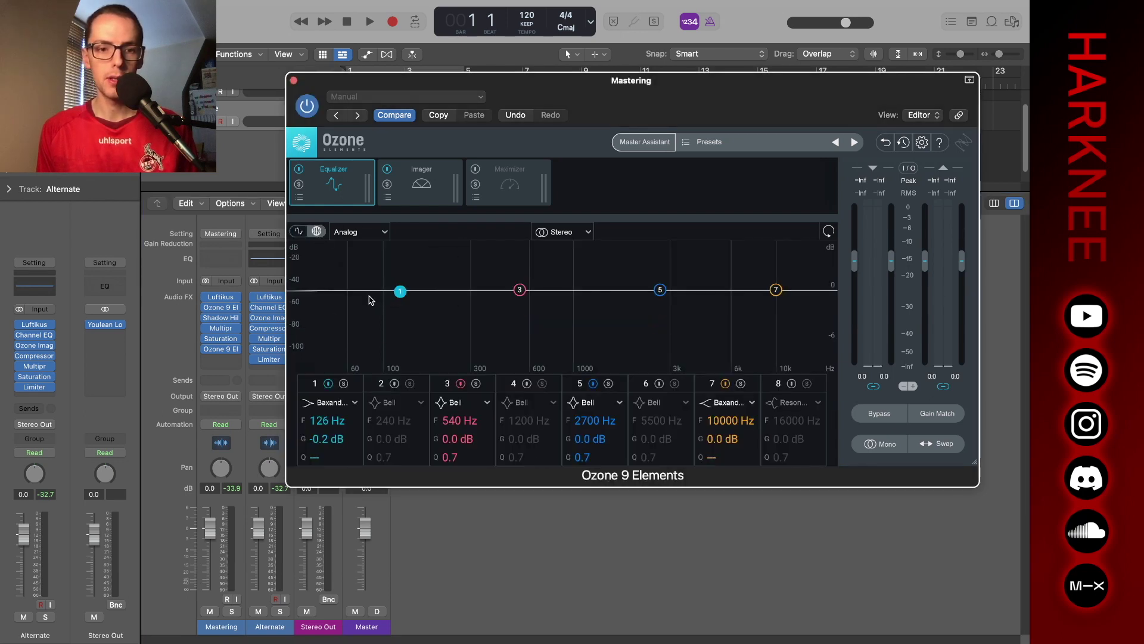
mouse_move(399, 292)
mouse_down()
mouse_move(378, 296)
mouse_move(392, 293)
mouse_up()
drag(519, 290, 522, 297)
- Examine the bands of the Alternate track's Channel EQ against the Ozone equalizer and close it again
click(268, 307)
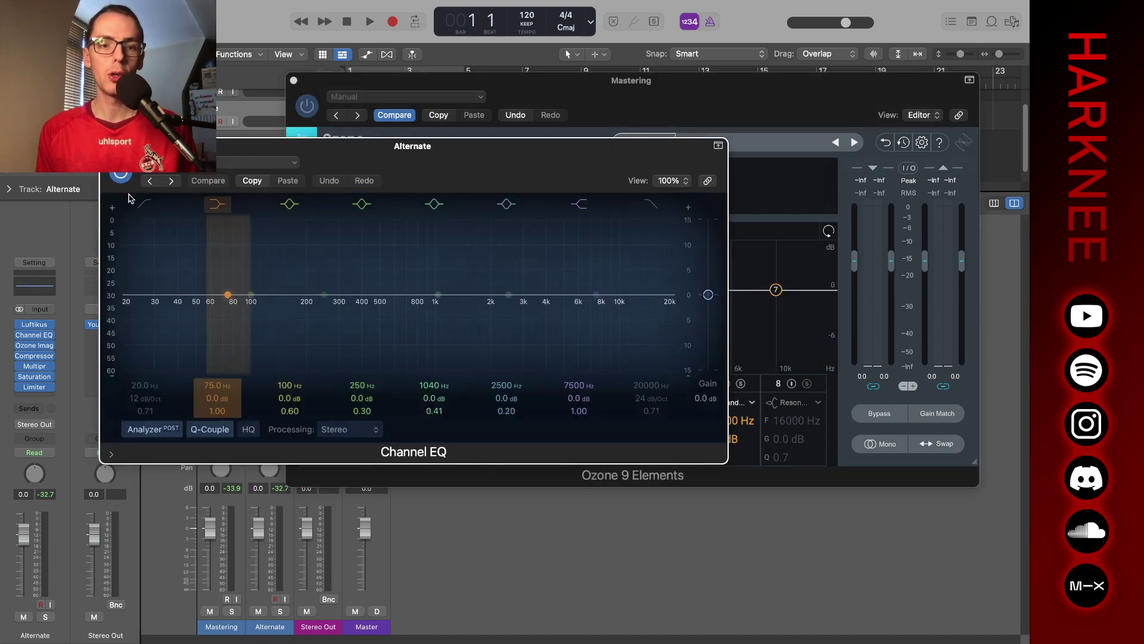
key(super+w)
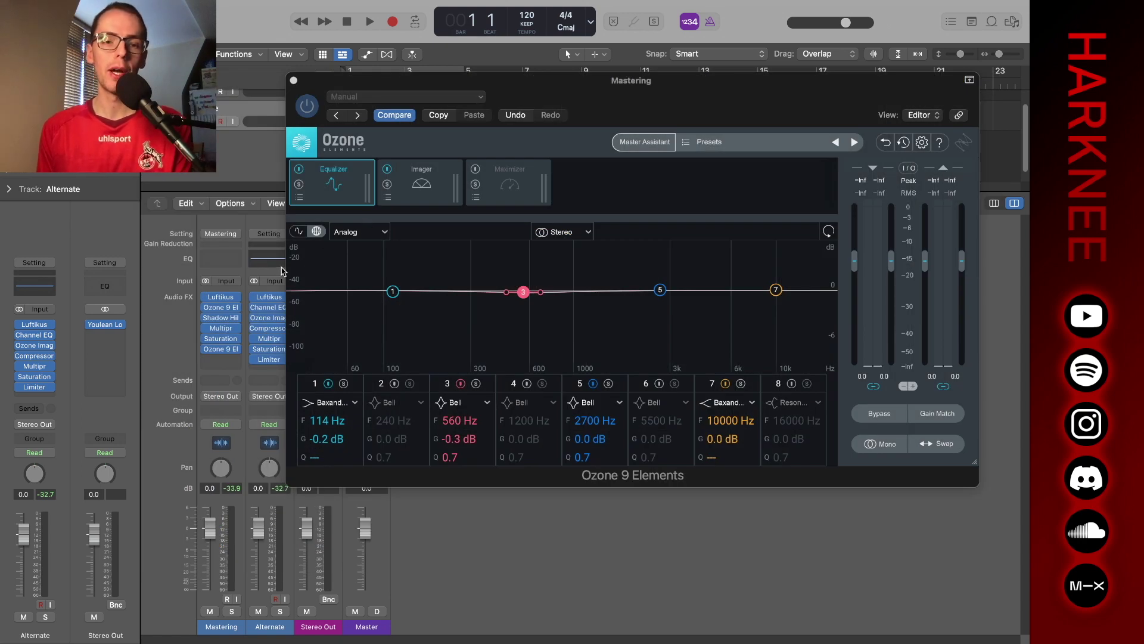
click(275, 260)
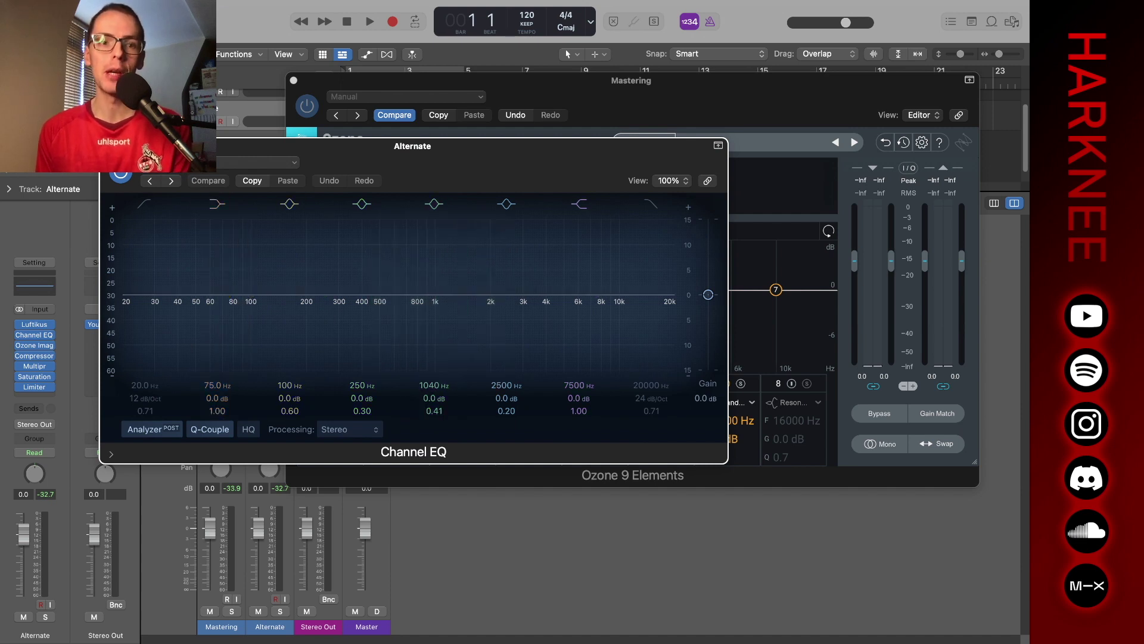
key(super+w)
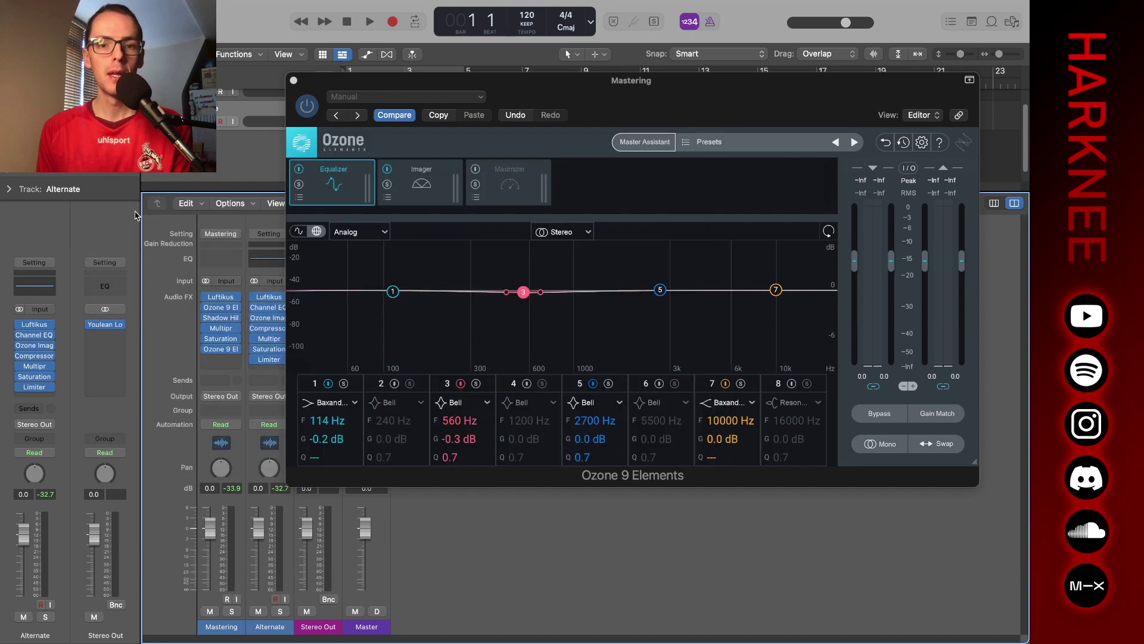
- Compare Ozone's Imager module with the Ozone Imager plug-in on the Alternate track
click(429, 192)
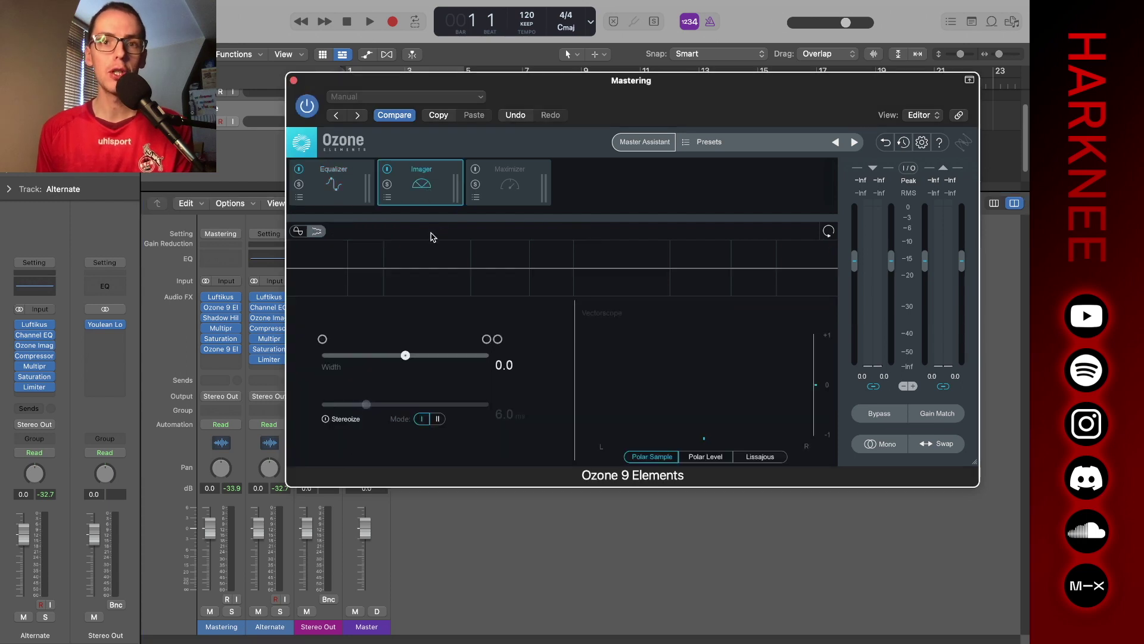
click(271, 319)
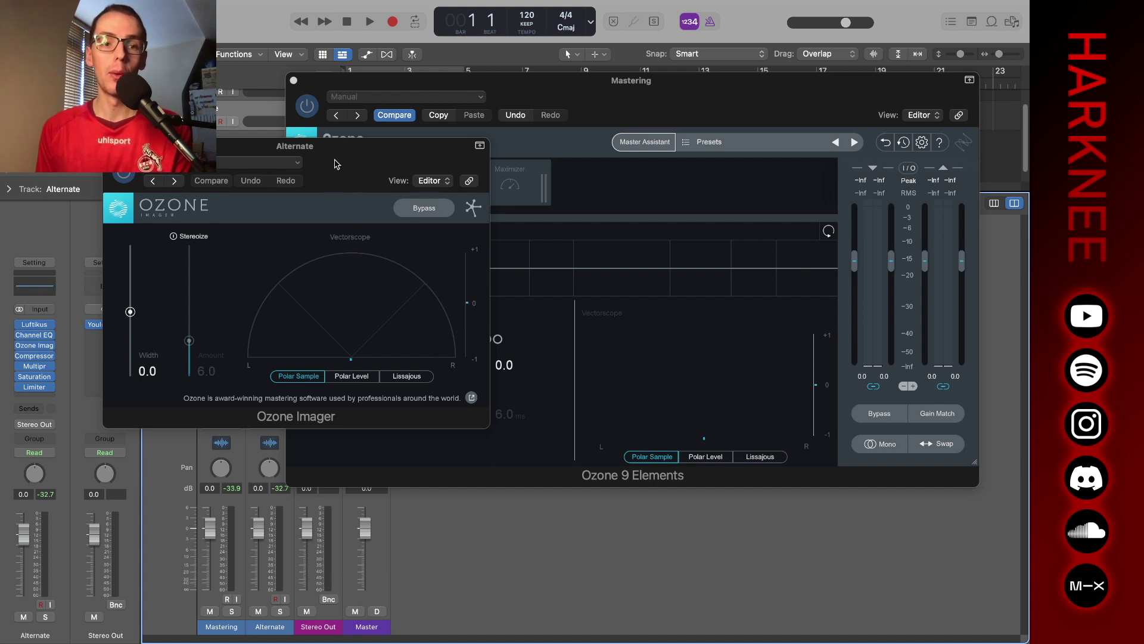
click(680, 112)
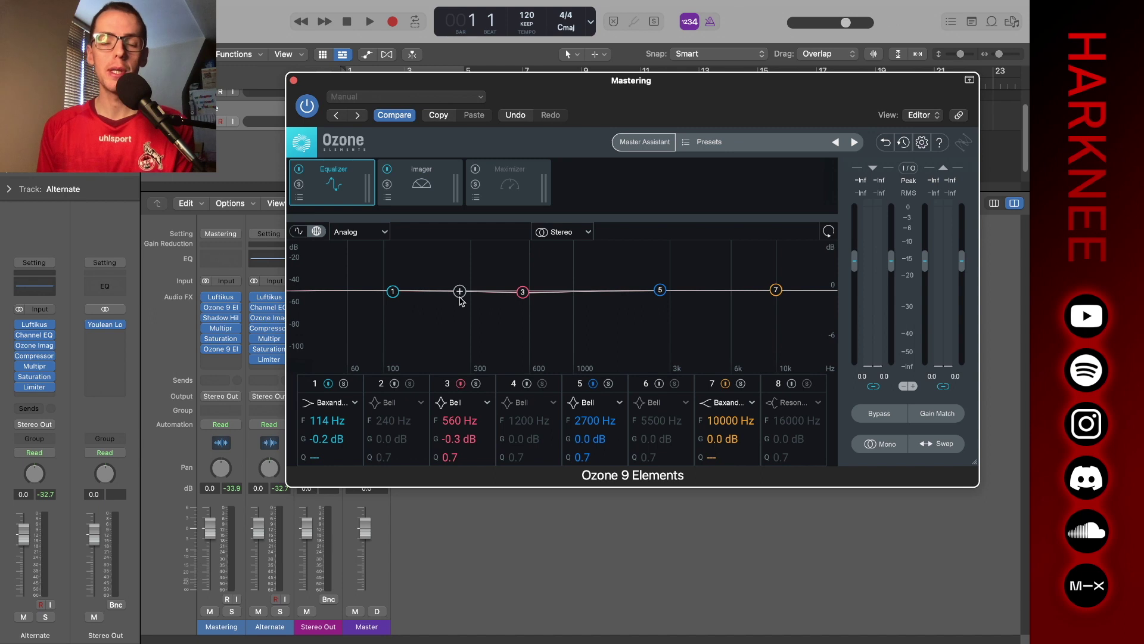
- View Ozone's equalizer channel modes, and set the Alternate track's Channel EQ processing to Mid Only
click(560, 232)
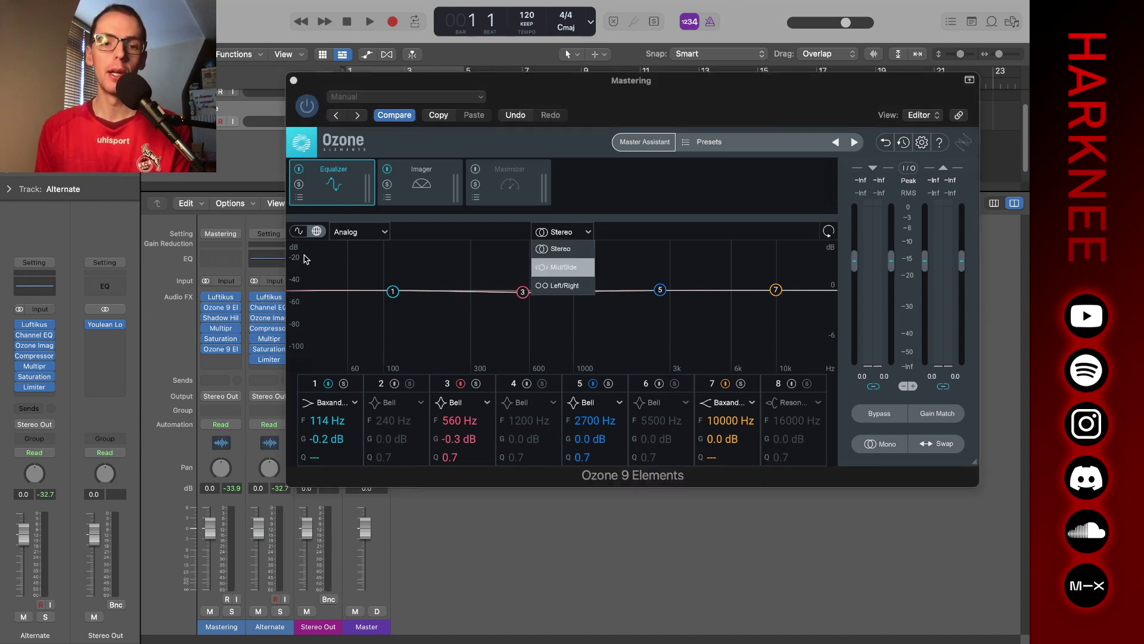
click(266, 264)
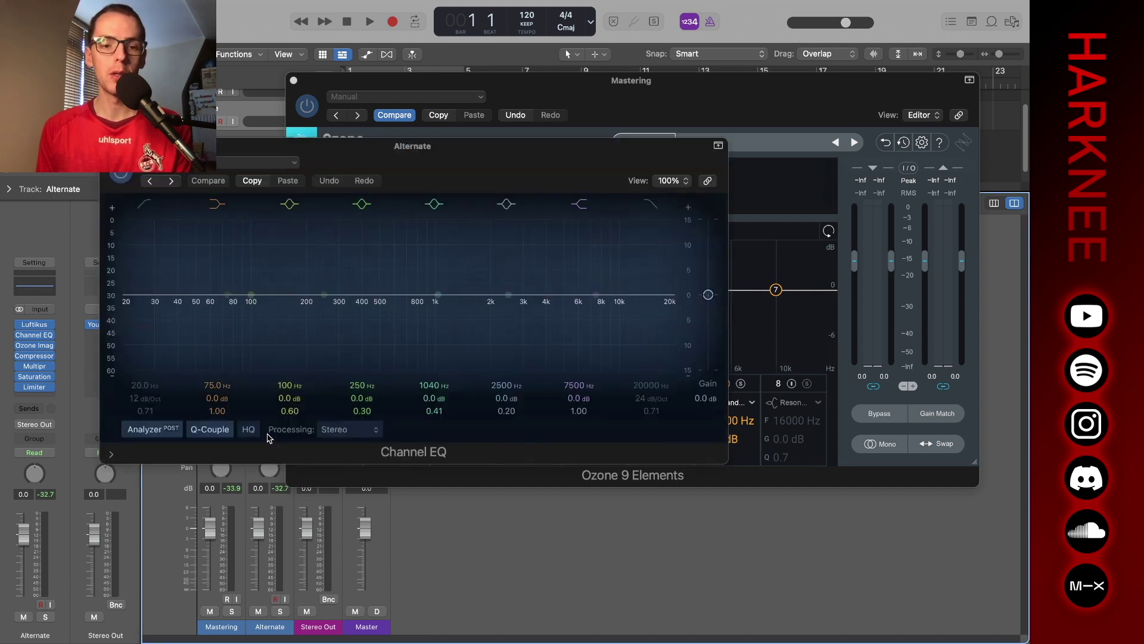
click(356, 432)
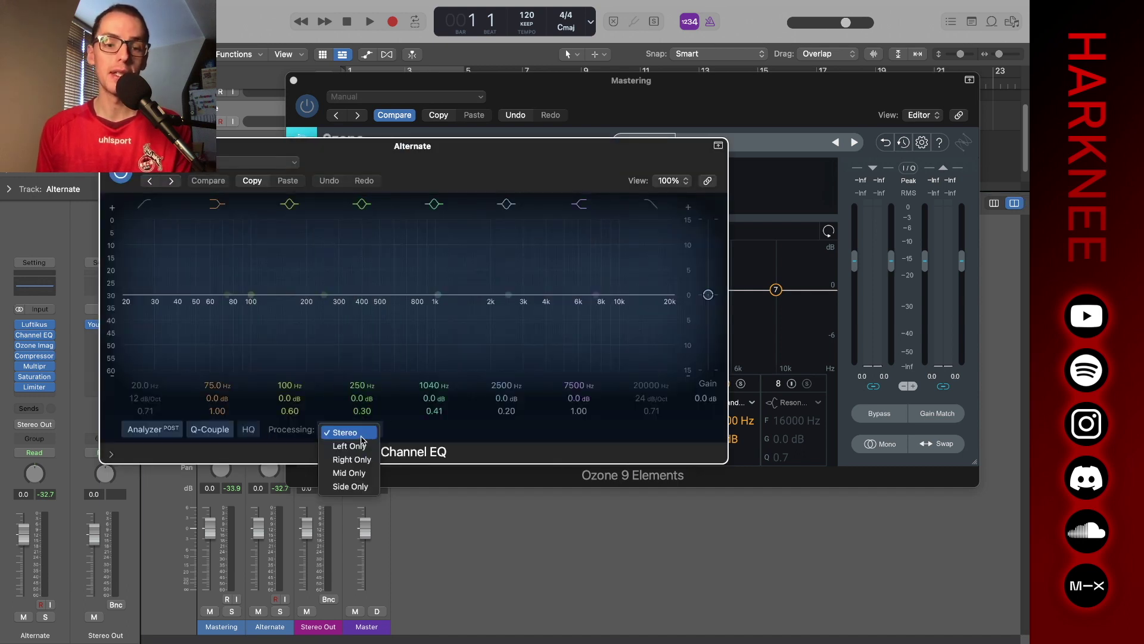
click(353, 475)
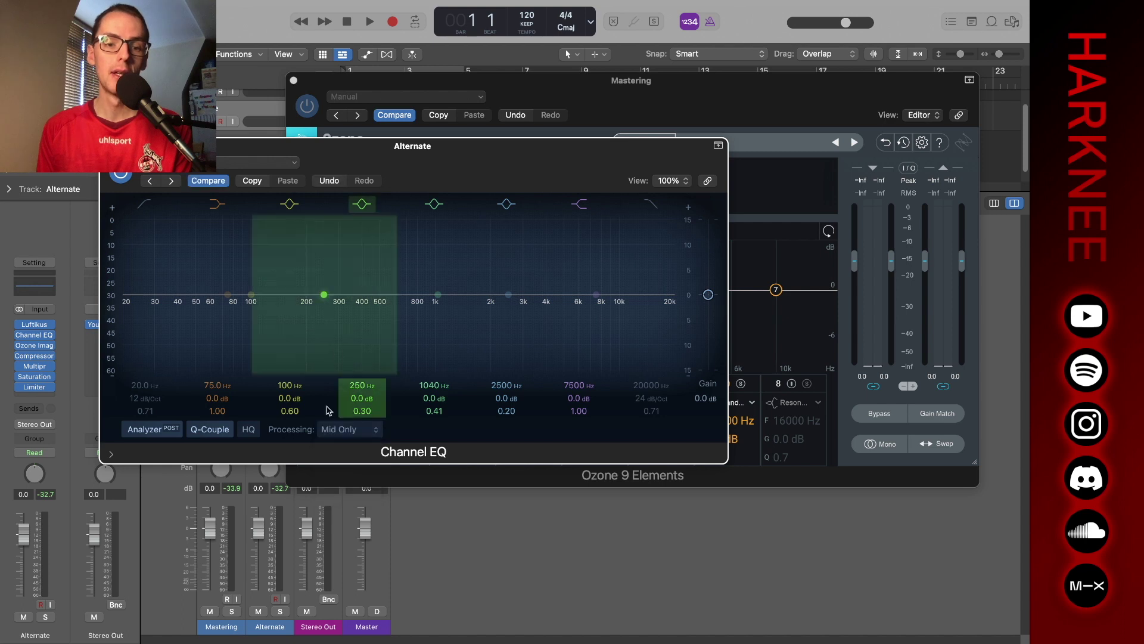
drag(214, 156, 501, 167)
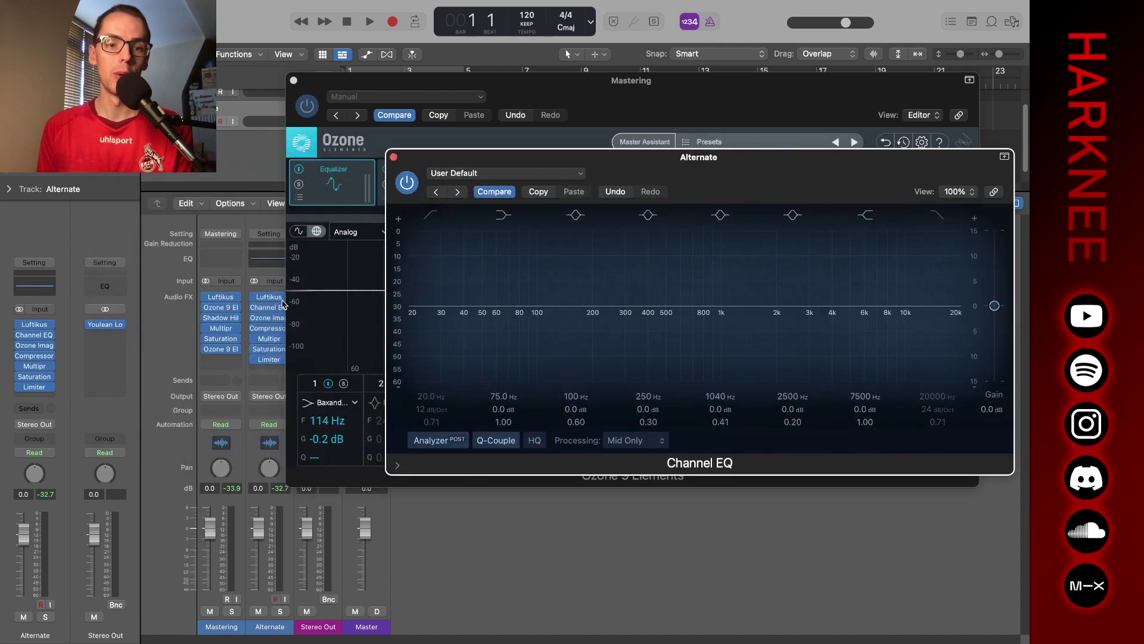
- Add a second Channel EQ at the end of the Alternate track's effects chain with processing set to Side Only
click(268, 370)
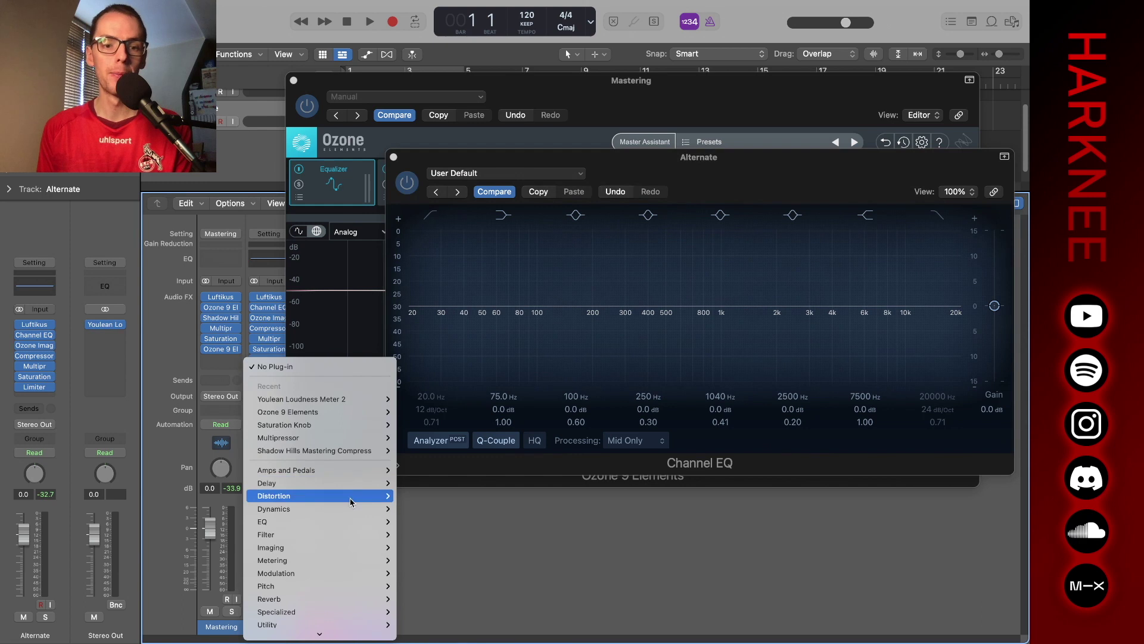
mouse_move(333, 522)
mouse_move(453, 522)
click(526, 527)
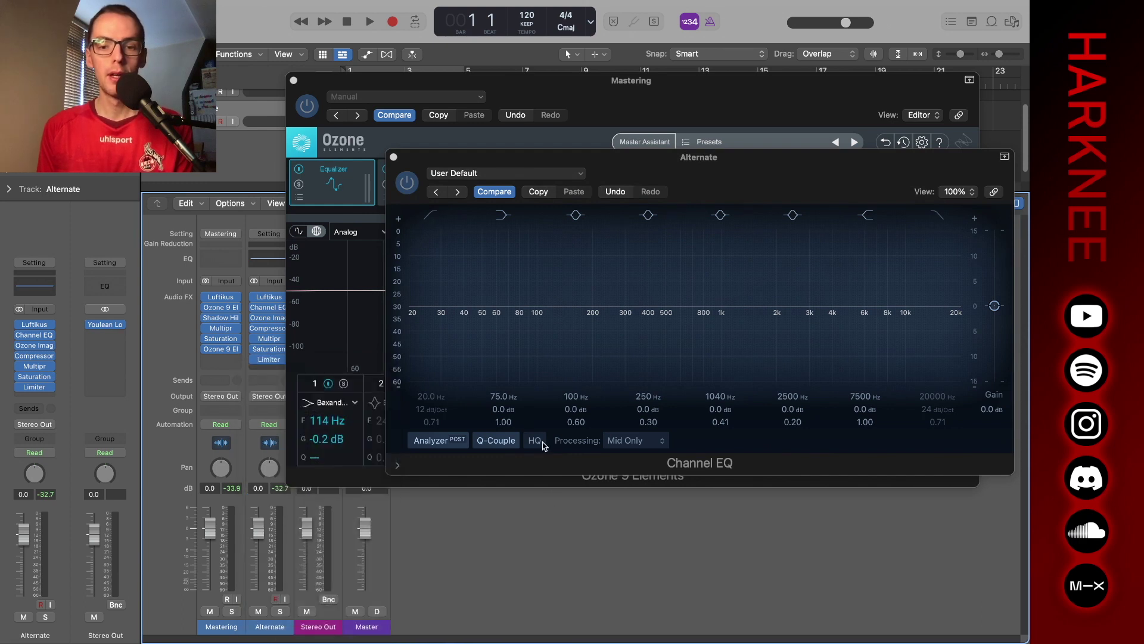
click(587, 444)
click(573, 500)
drag(618, 159, 377, 437)
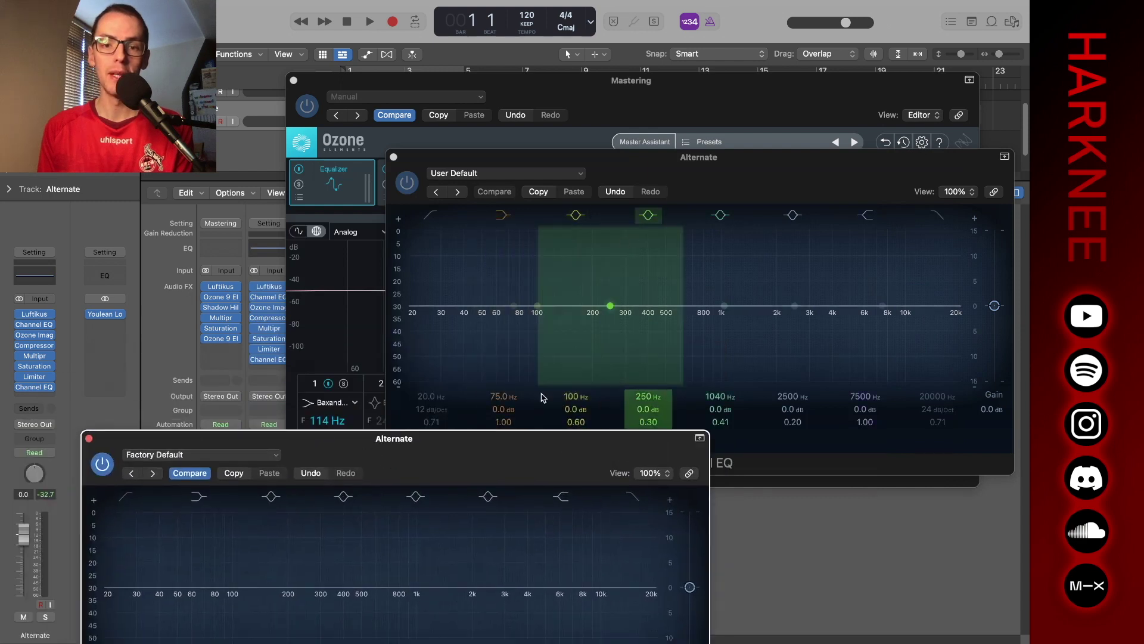
- Select Mid/Side as the channel mode of Ozone's equalizer on the Mastering track and close the plug-in
click(543, 106)
click(562, 232)
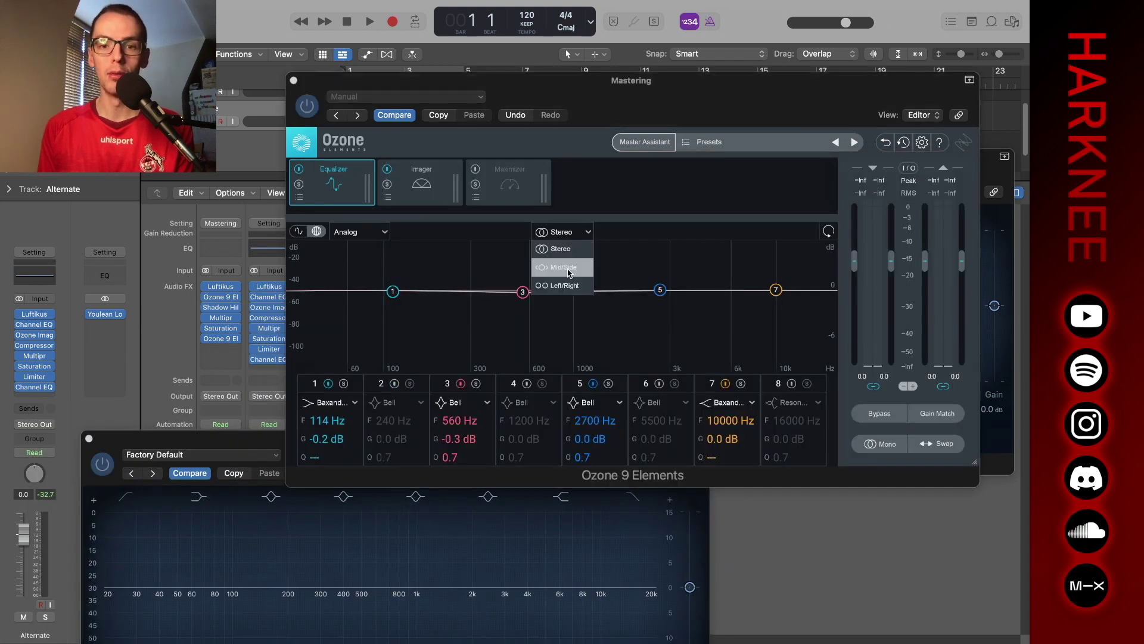
click(563, 267)
click(565, 232)
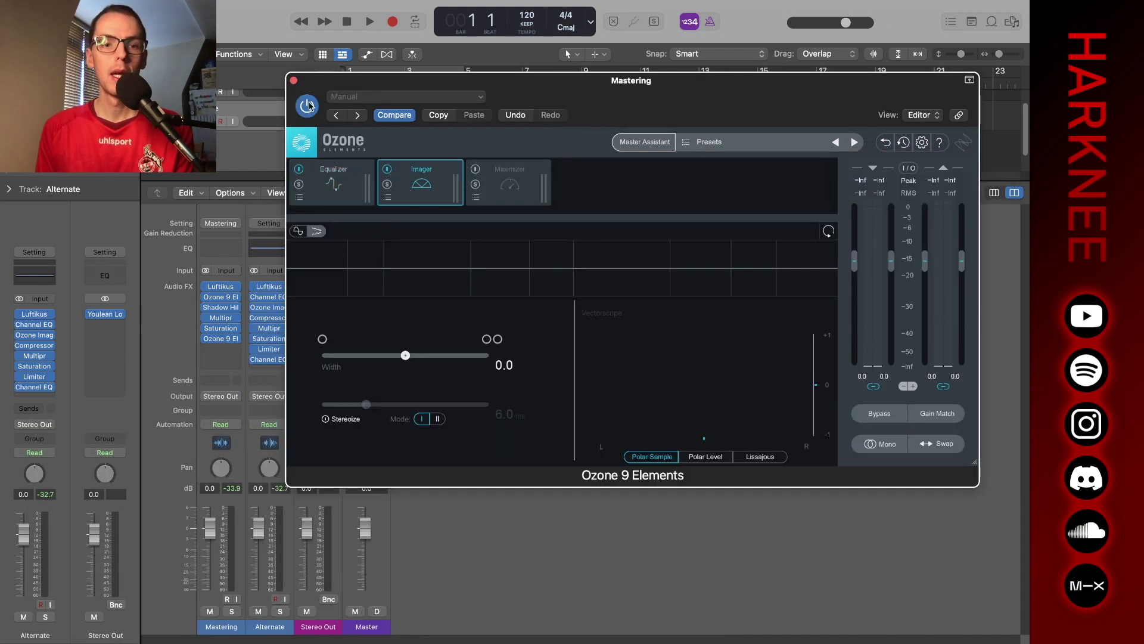
click(293, 80)
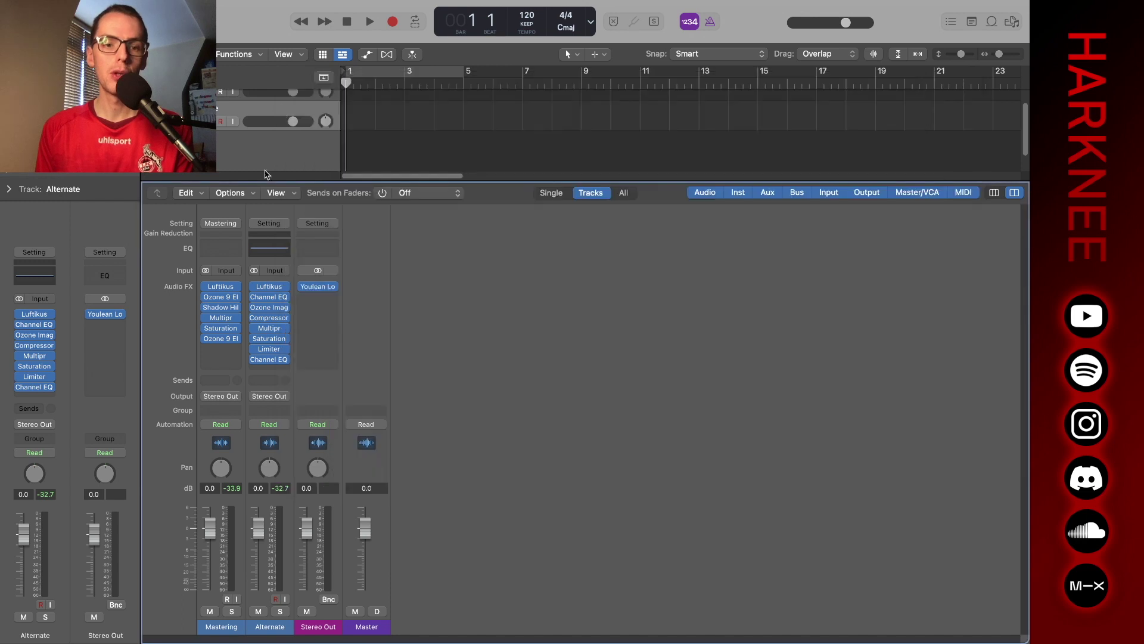
- Inspect the Shadow Hills Mastering Compressor on the Mastering track and close it
click(218, 311)
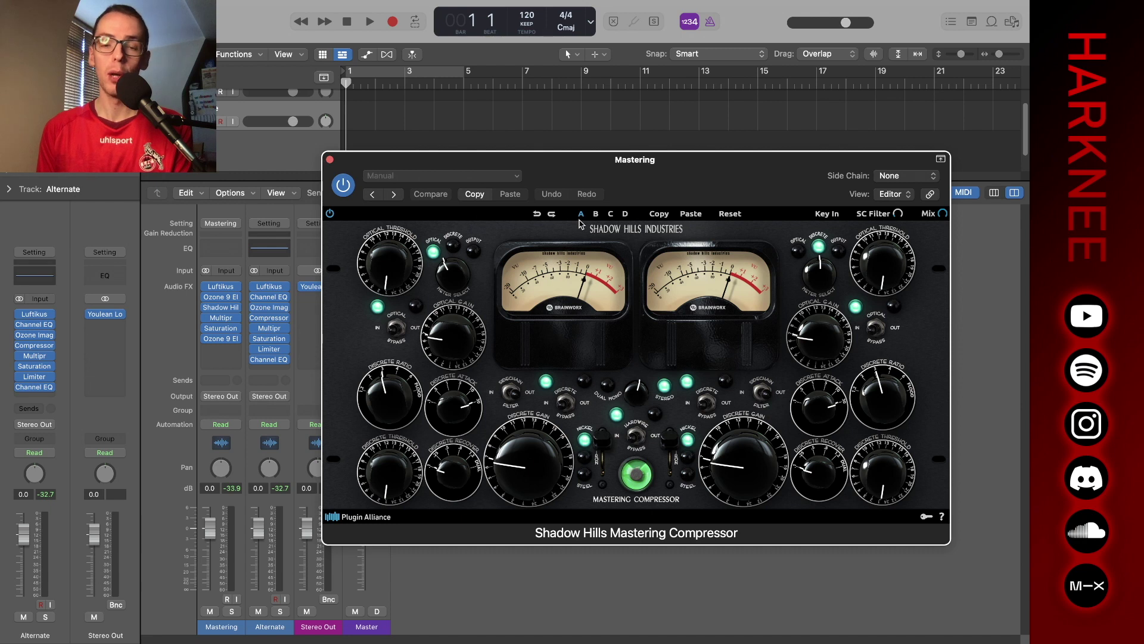
click(330, 159)
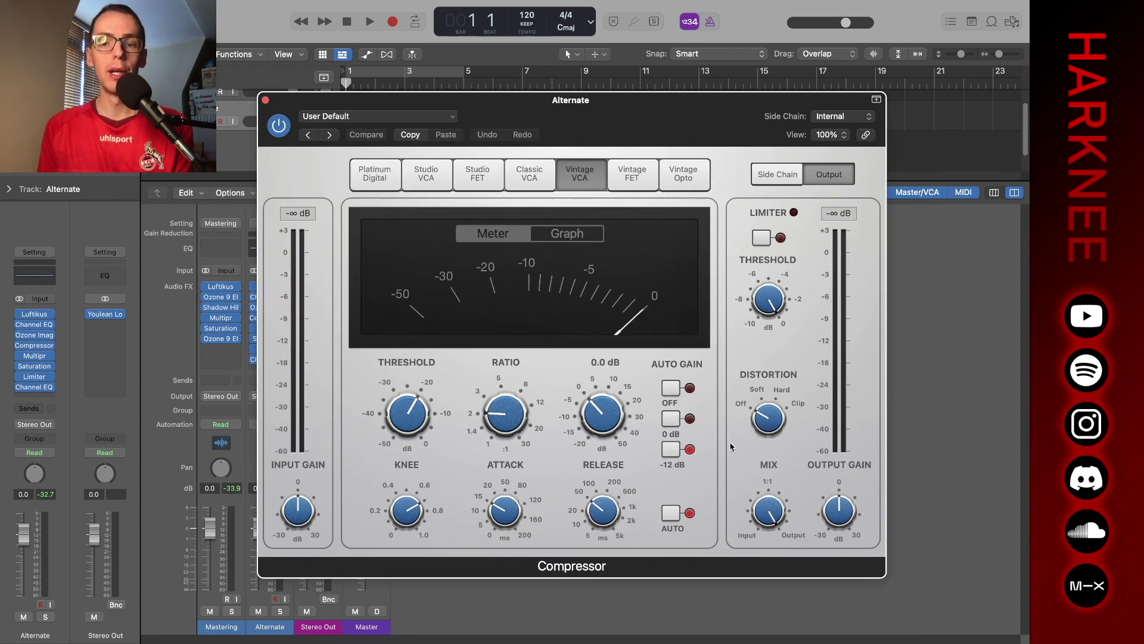
- On the Alternate track's Compressor, set Distortion to Hard after trying Soft, raise the make-up gain slightly, and close the plug-in
click(761, 391)
click(784, 390)
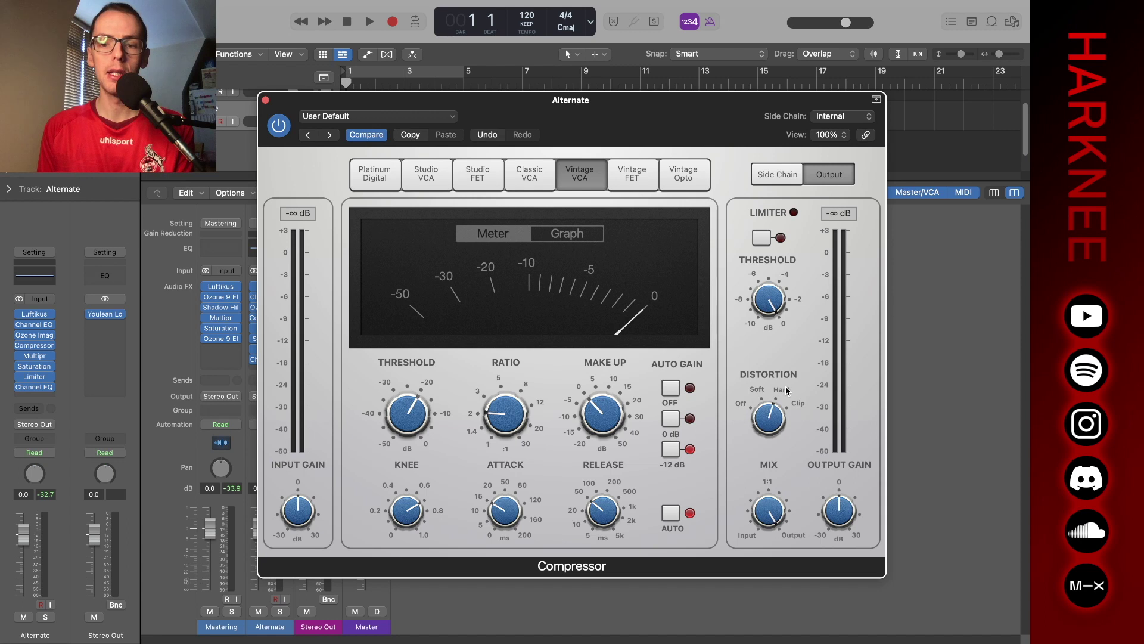
mouse_move(782, 410)
mouse_down()
mouse_move(783, 421)
mouse_move(783, 407)
mouse_up()
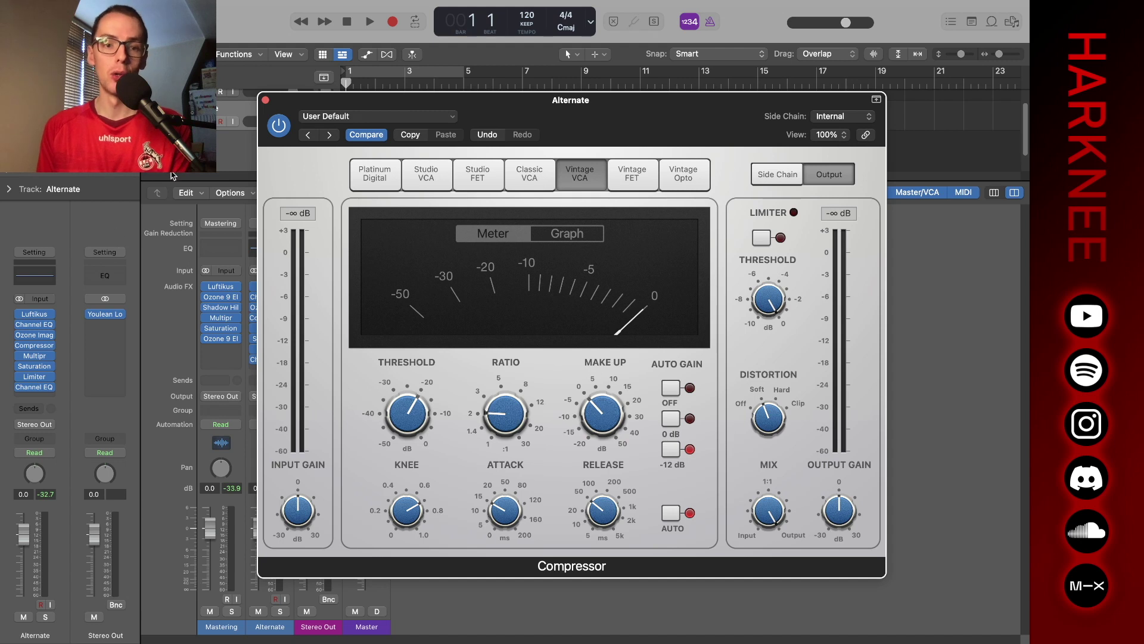
click(781, 390)
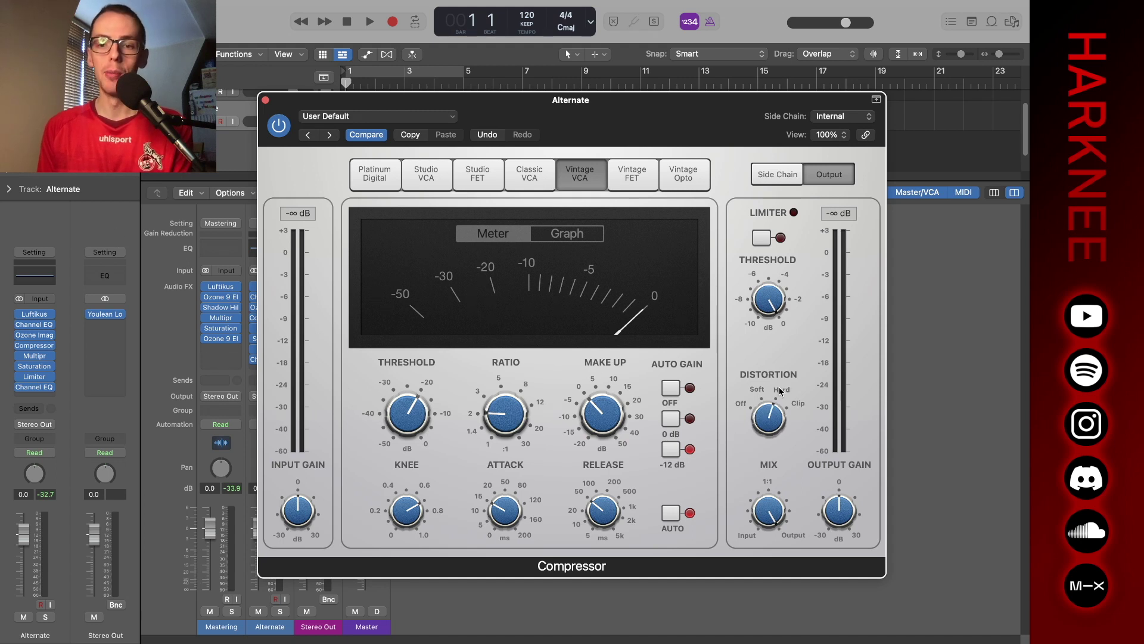
drag(585, 415, 594, 410)
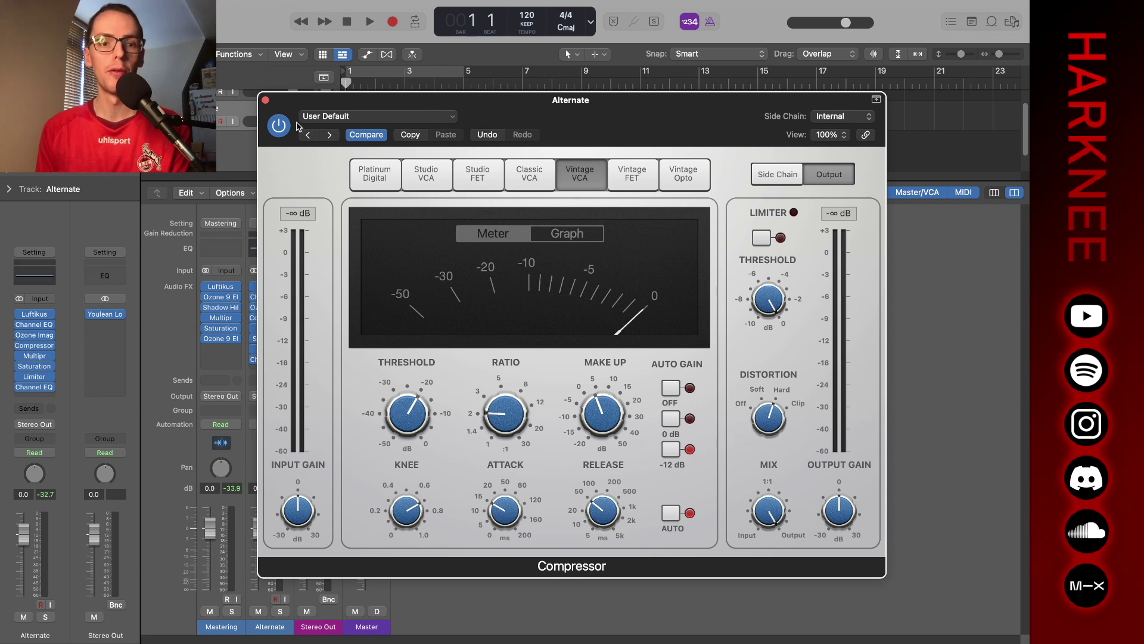
click(266, 100)
- Inspect the Multipressor's bands and compression settings on the Mastering track and close the plug-in
click(222, 318)
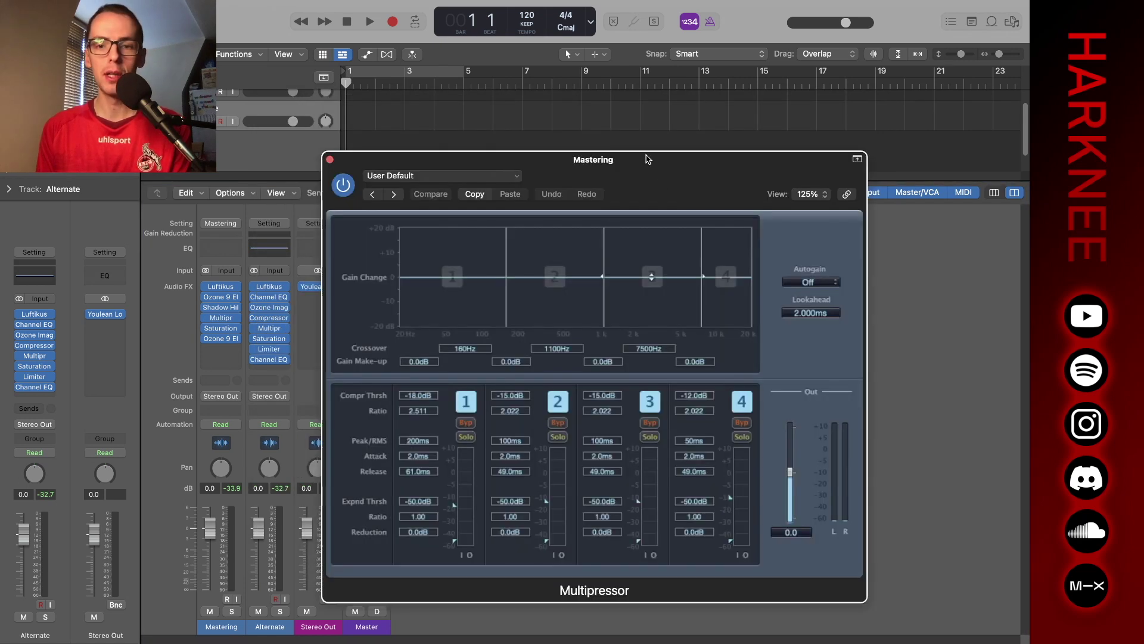
drag(649, 160, 544, 89)
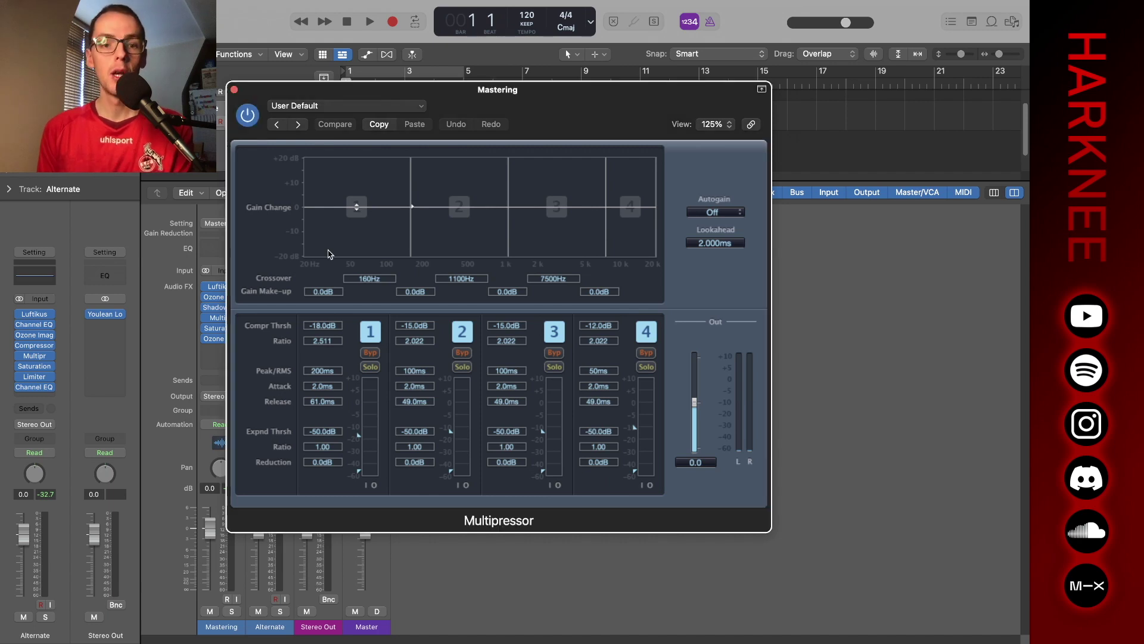
click(234, 89)
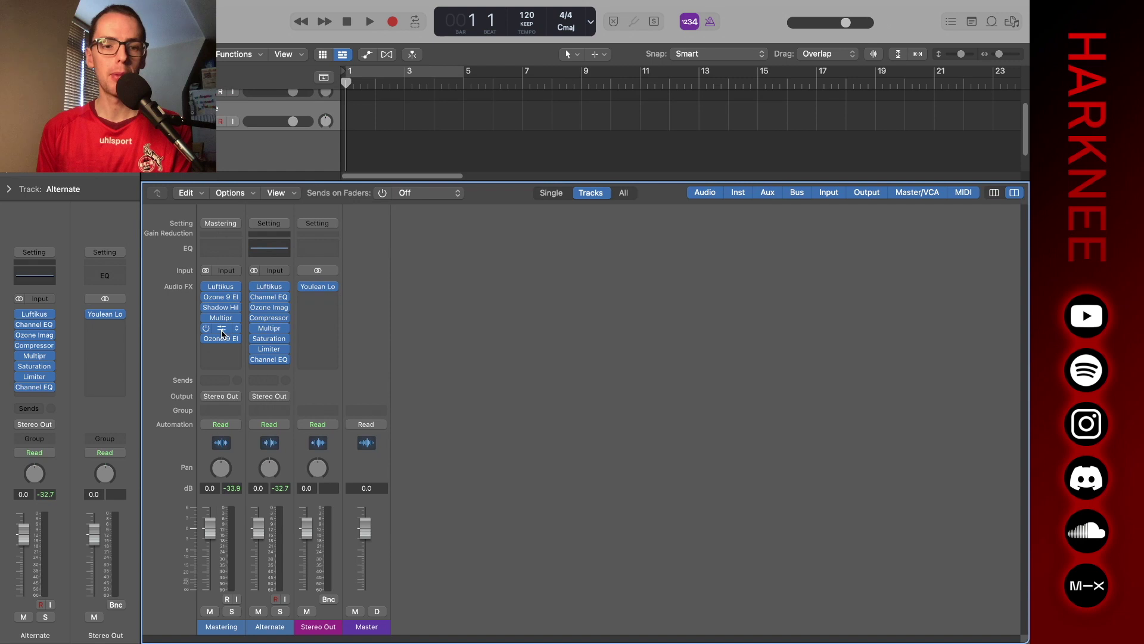
- On the Mastering track's Saturation Knob, add slight saturation with the type on Neutral after trying Keep Low and Keep High, and close it
click(224, 328)
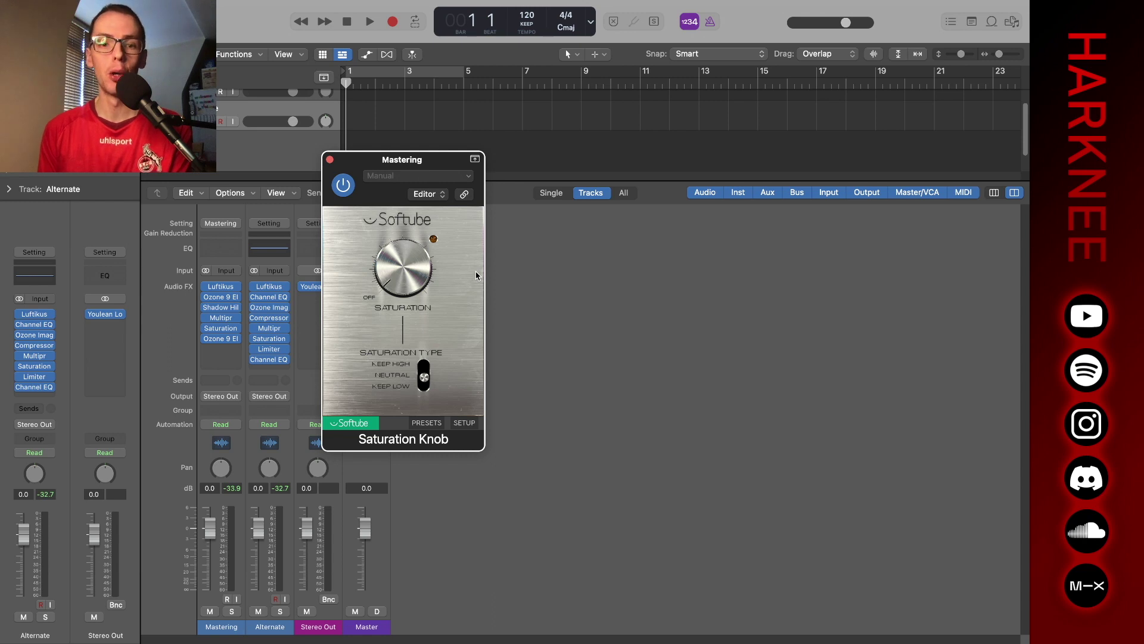
click(414, 374)
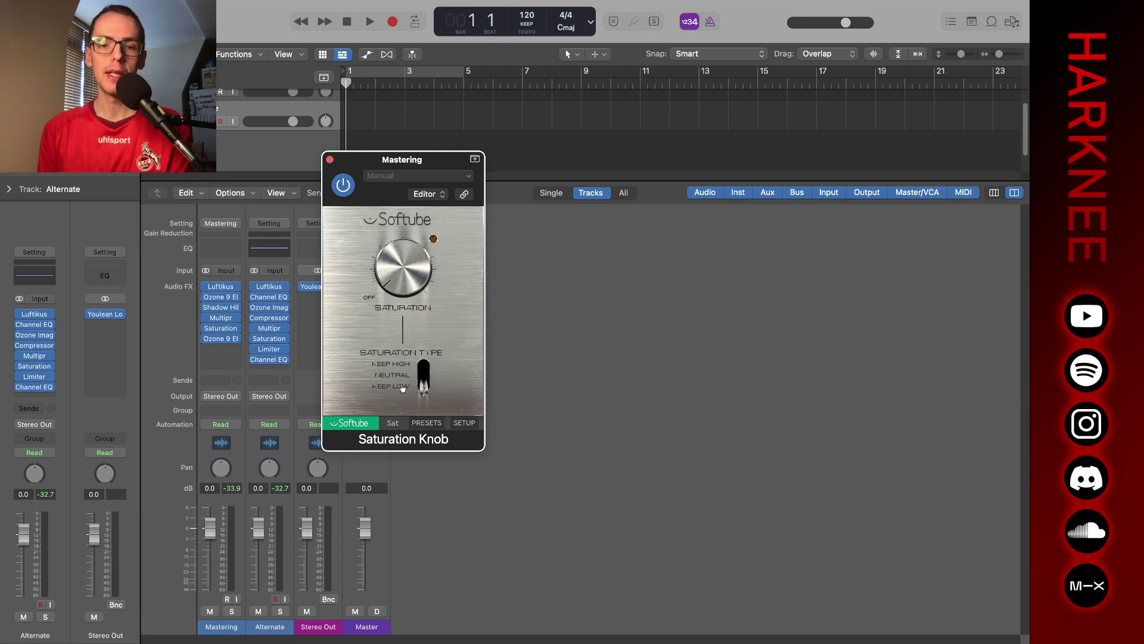
drag(407, 300, 408, 269)
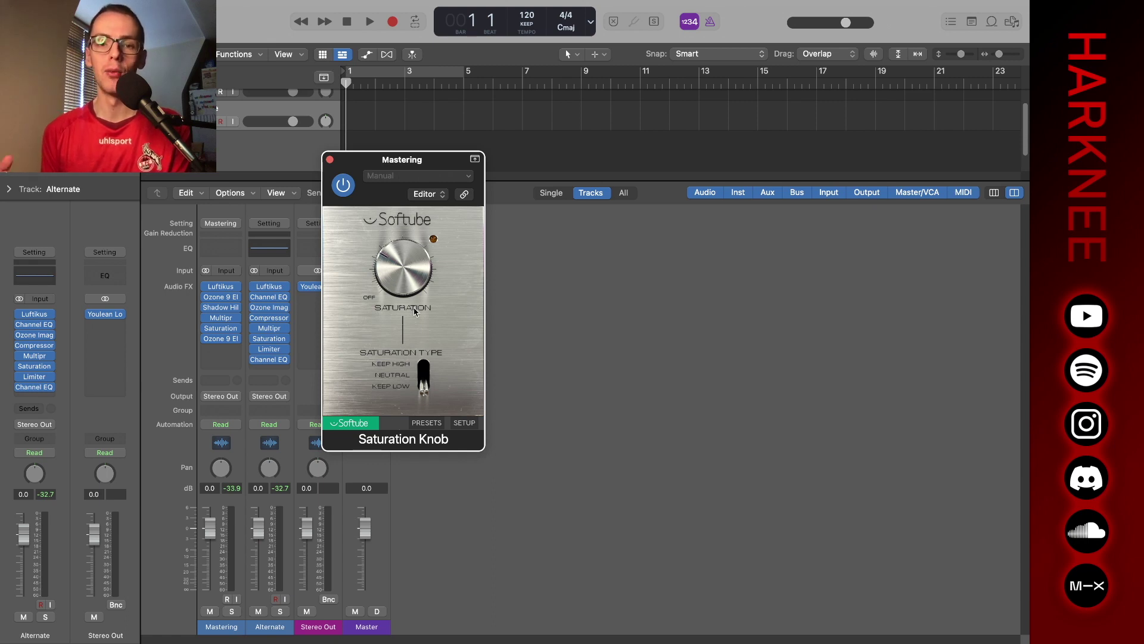
click(383, 369)
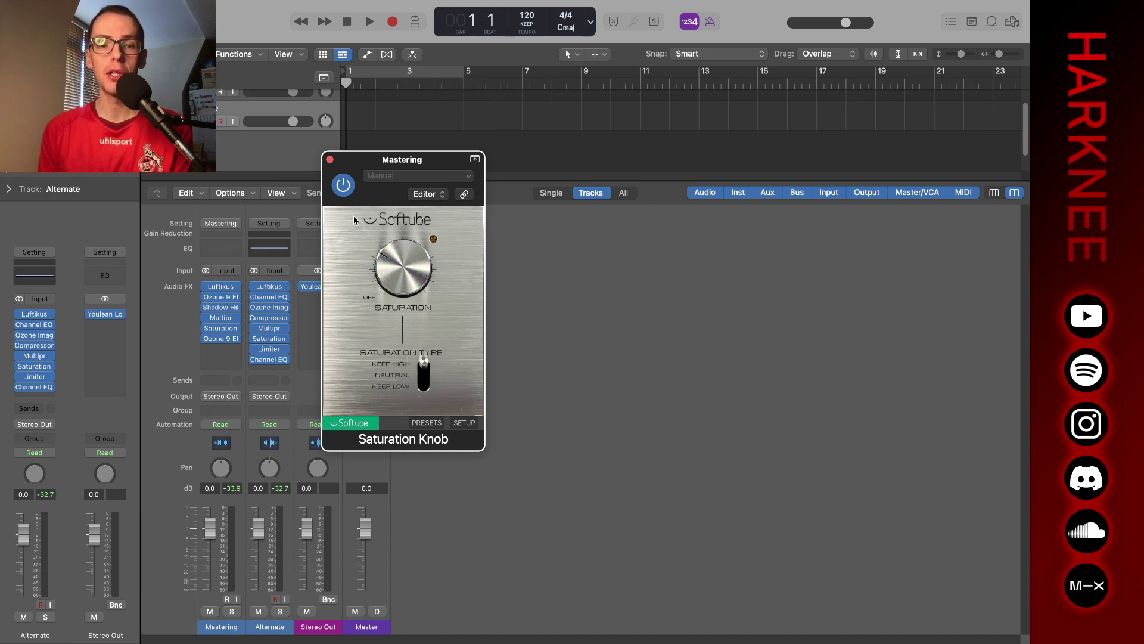
click(403, 373)
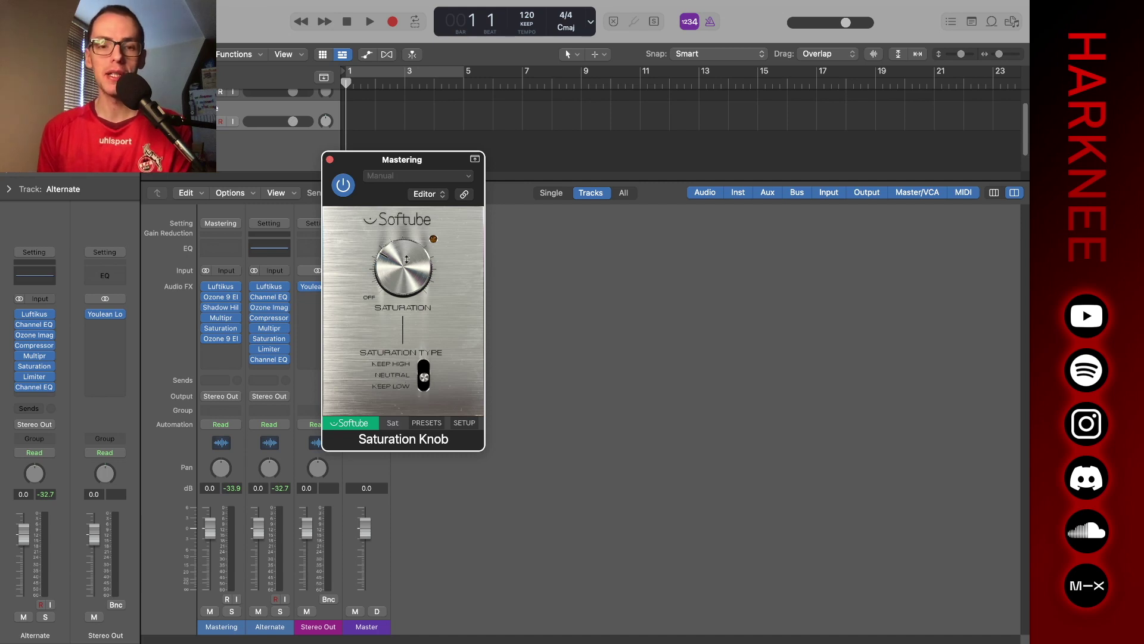
drag(400, 286, 398, 278)
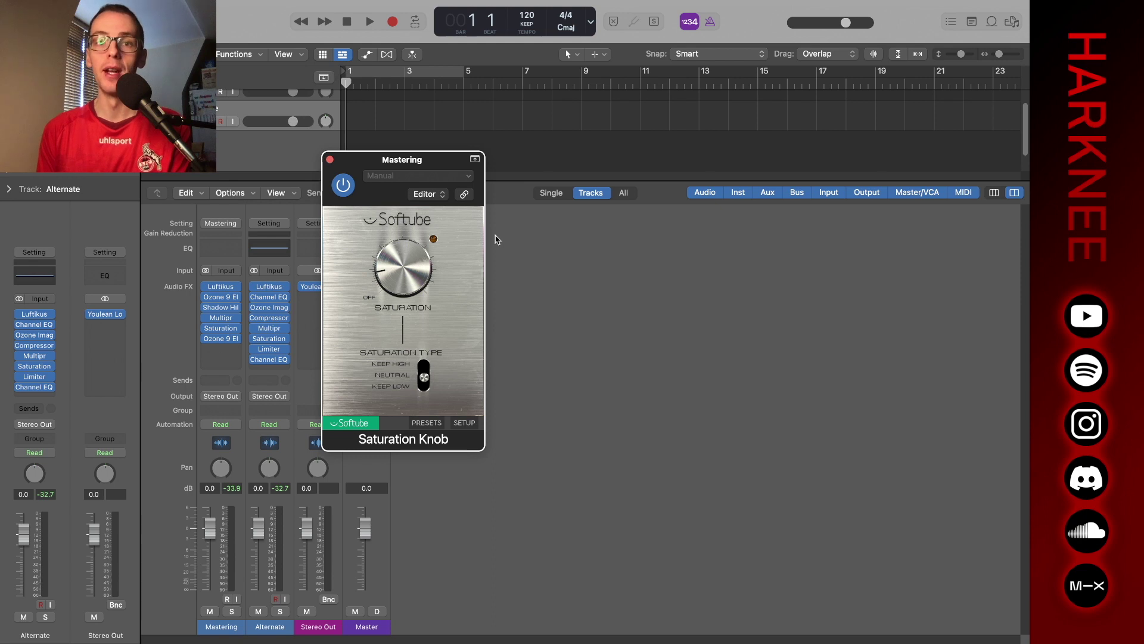
click(330, 160)
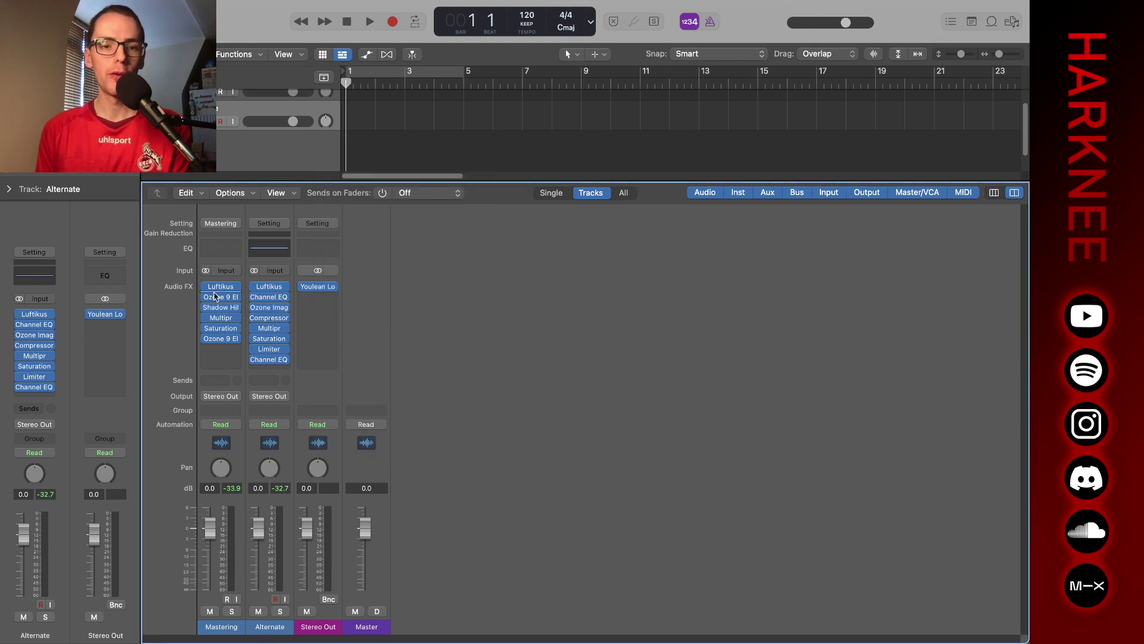
- Open Ozone 9 Elements on the Mastering track, bypass its Equalizer and Imager modules, and display the Maximizer settings
click(220, 297)
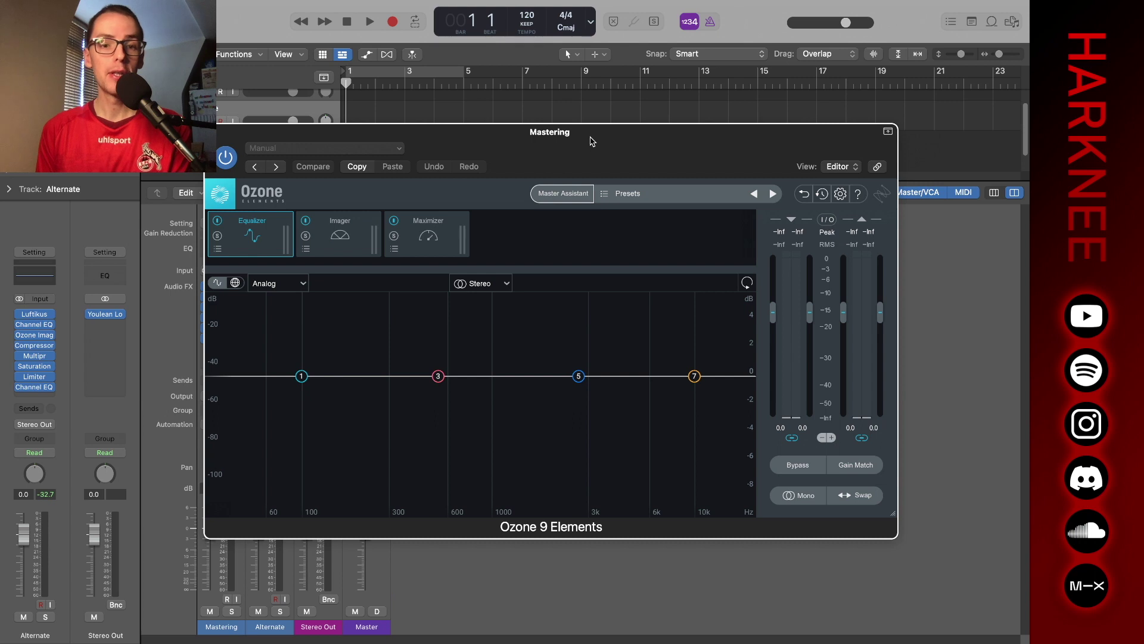
click(216, 220)
click(306, 220)
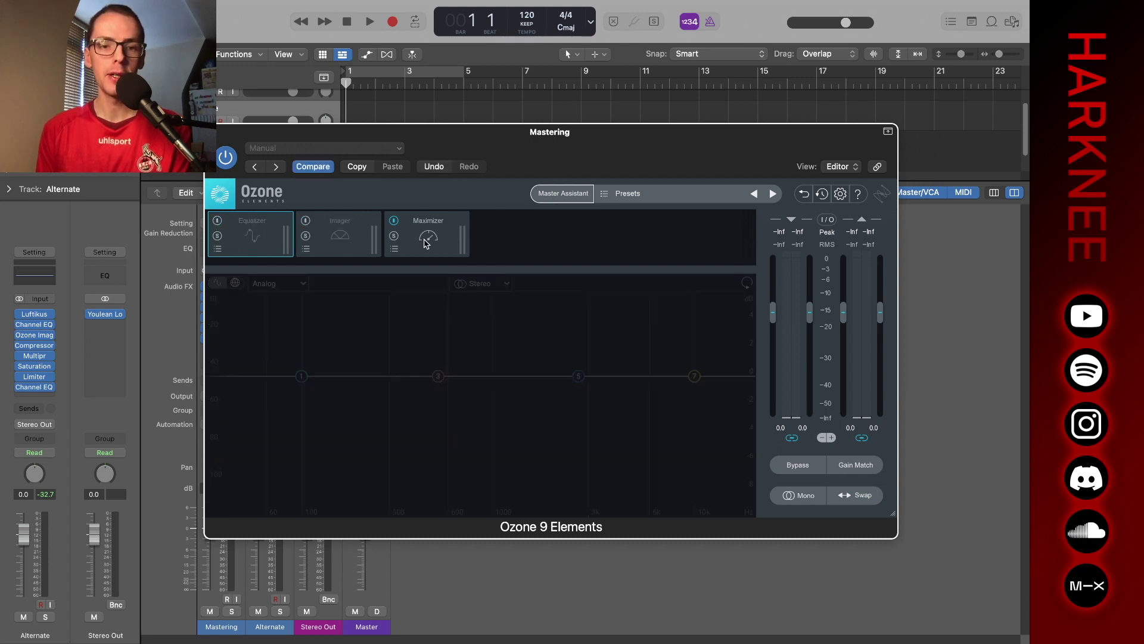
click(428, 235)
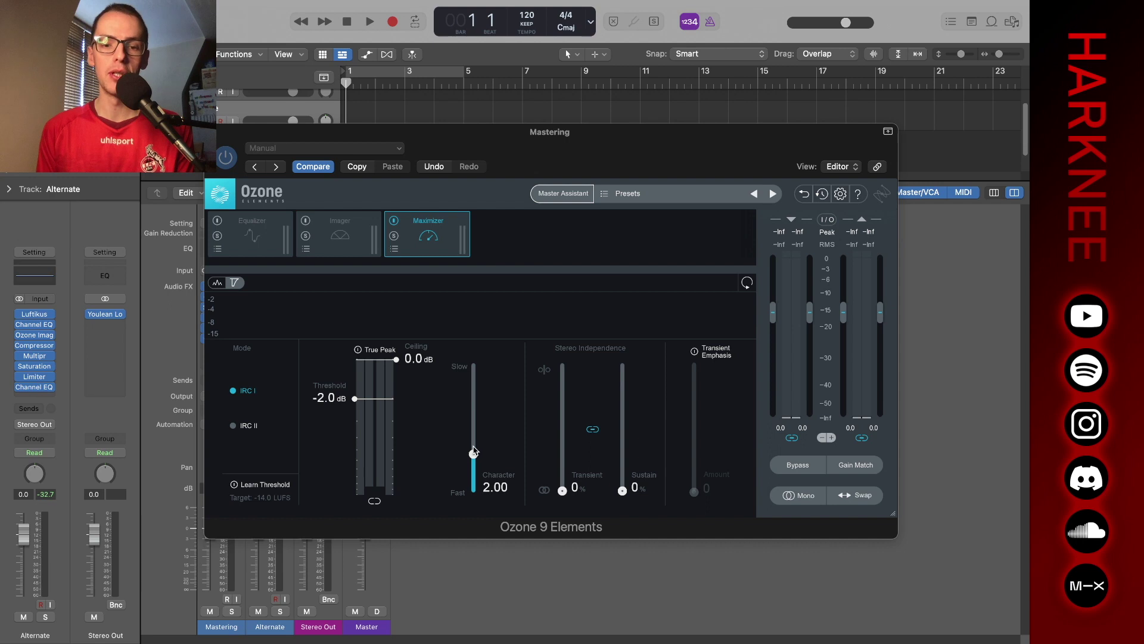
- In the Maximizer, set Character to 1.15, enable Transient Emphasis, and raise the linked Stereo Independence values to 46%
mouse_move(474, 454)
mouse_down()
mouse_move(472, 480)
mouse_move(473, 382)
mouse_move(474, 468)
mouse_up()
click(715, 353)
drag(622, 491, 623, 433)
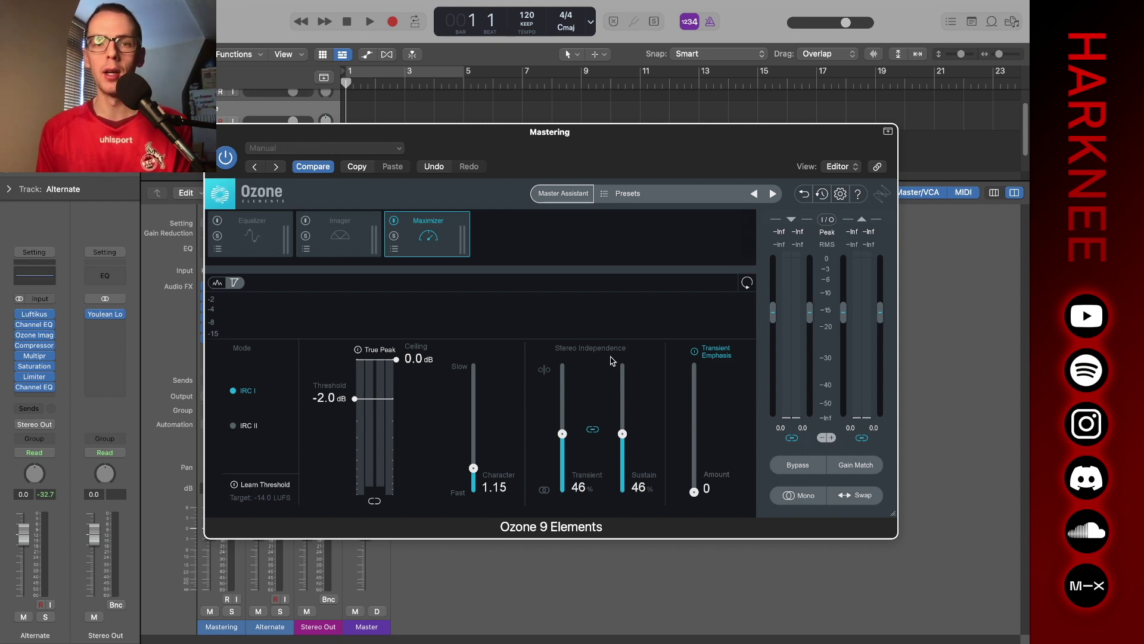
- With the Alternate track's Limiter open alongside, set the Maximizer's Character to 1.90, Transient Emphasis amount to 74 and Ceiling to -0.2 dB
drag(543, 132, 665, 93)
click(262, 349)
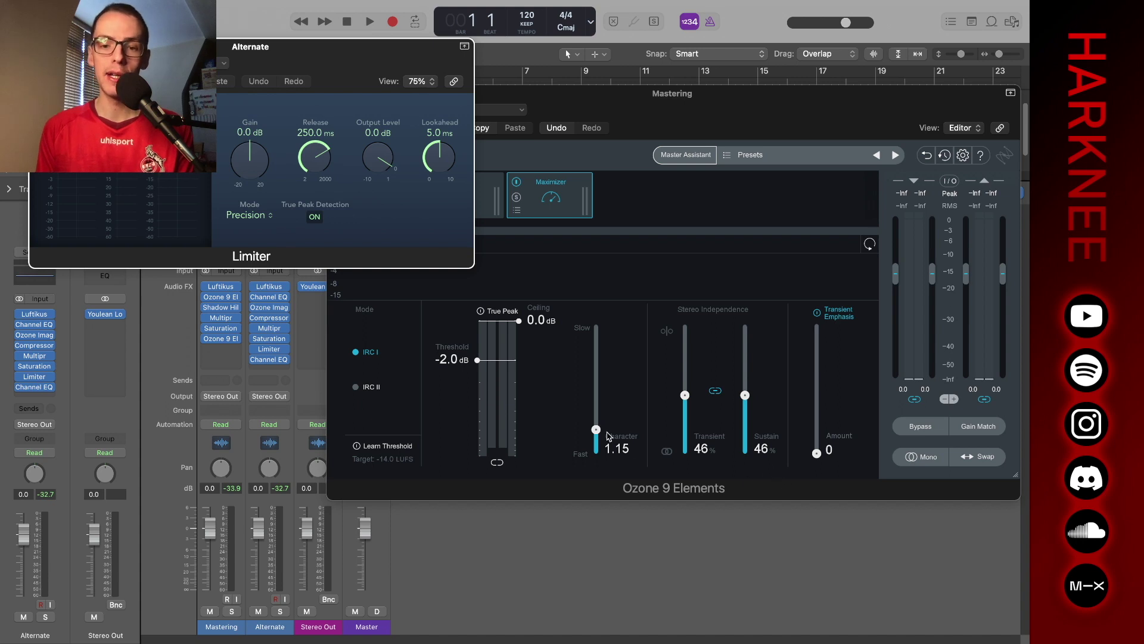
mouse_move(596, 430)
mouse_down()
mouse_move(600, 370)
mouse_move(597, 417)
mouse_up()
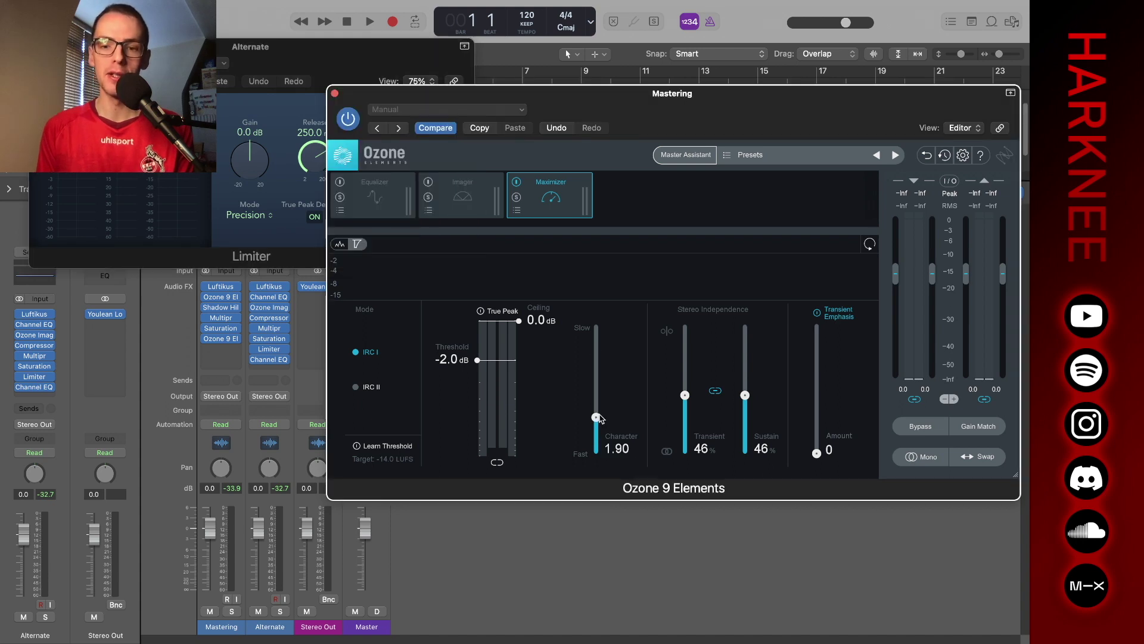
drag(816, 453, 817, 407)
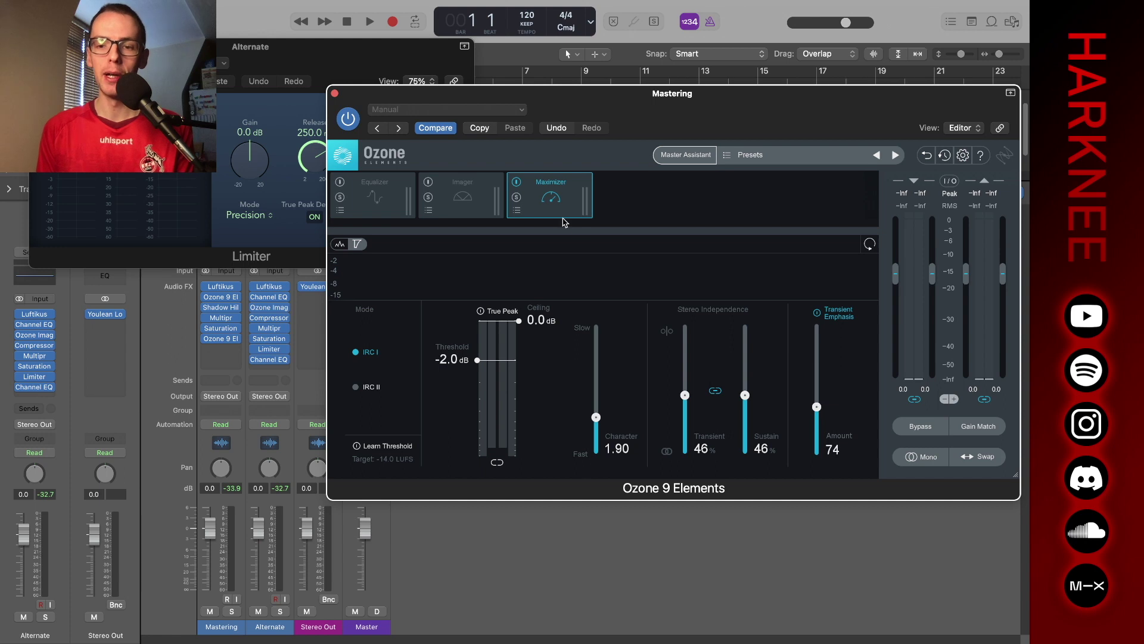
click(323, 54)
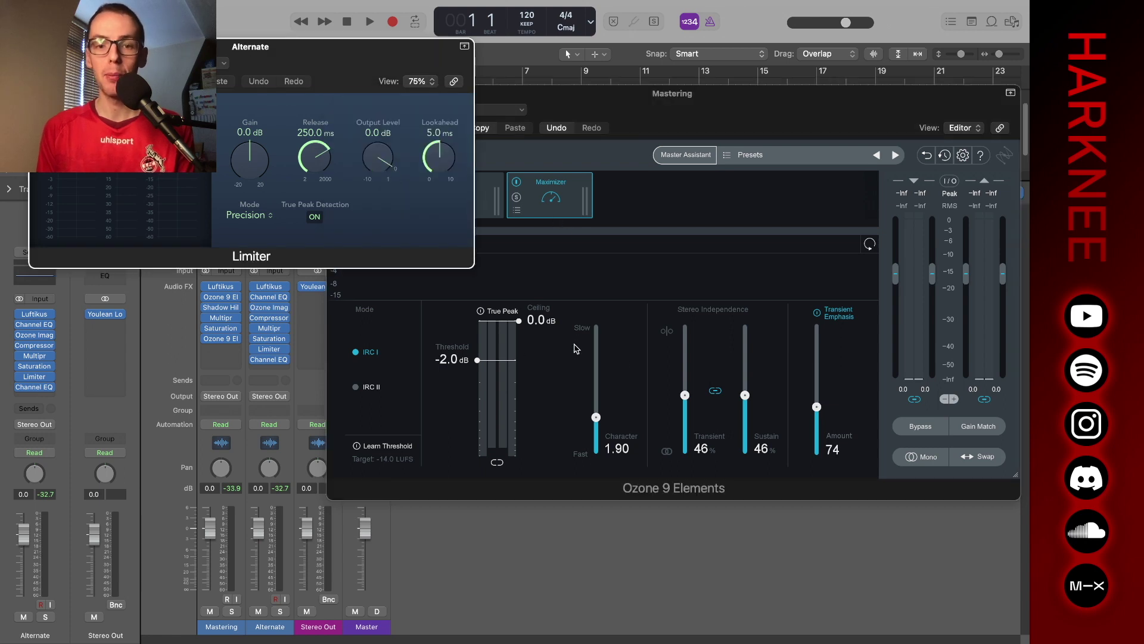
drag(518, 322, 517, 331)
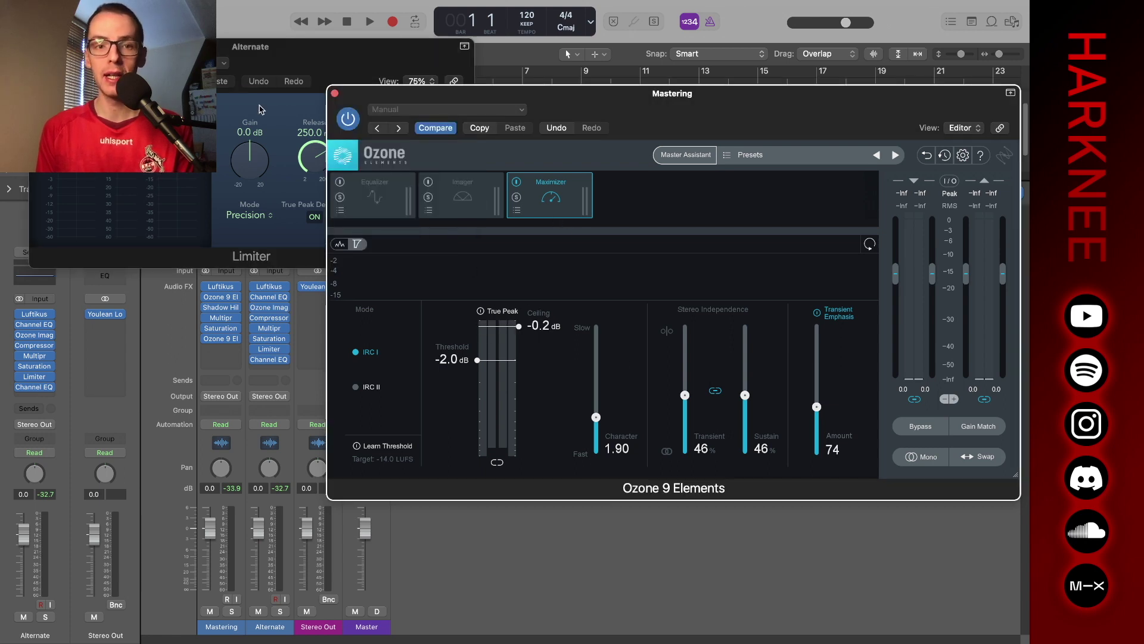
- Compare the Alternate track Limiter's Mode and True Peak Detection settings with the Maximizer's IRC modes
click(438, 60)
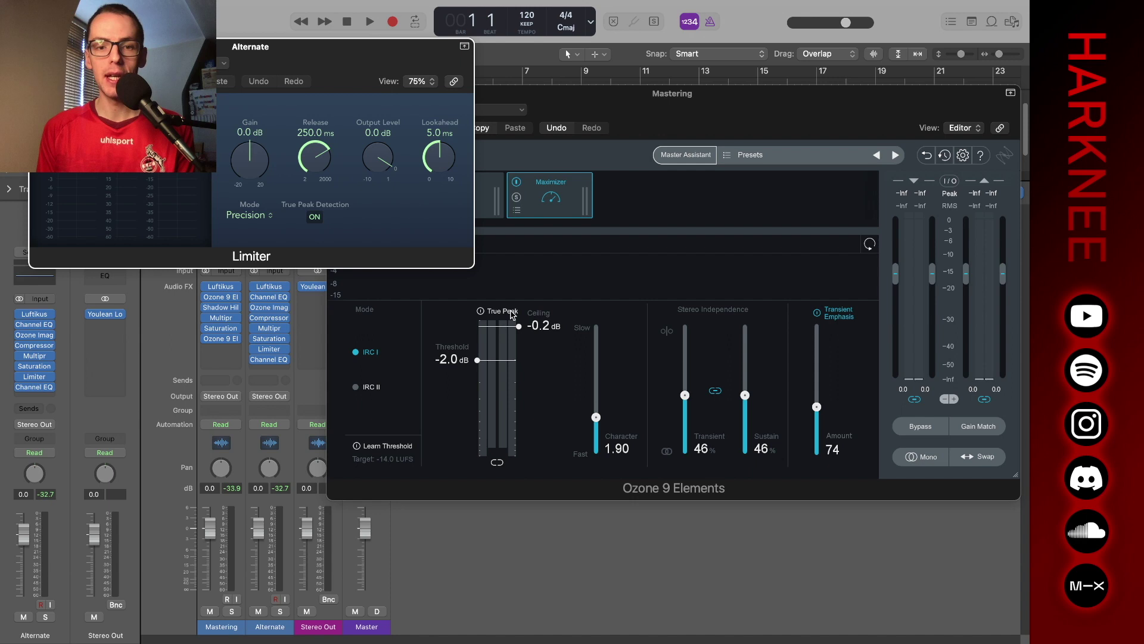
click(249, 215)
click(309, 229)
click(385, 356)
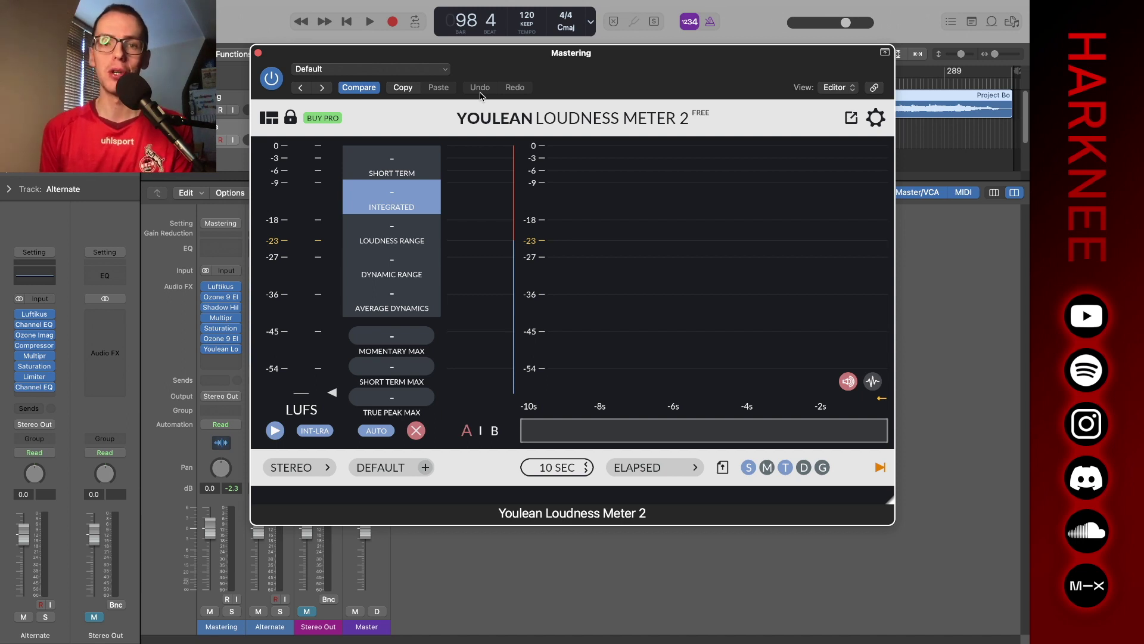
- Play the project and read the loudness and dynamic range values in the Mastering track's Youlean Loudness Meter 2
key(space)
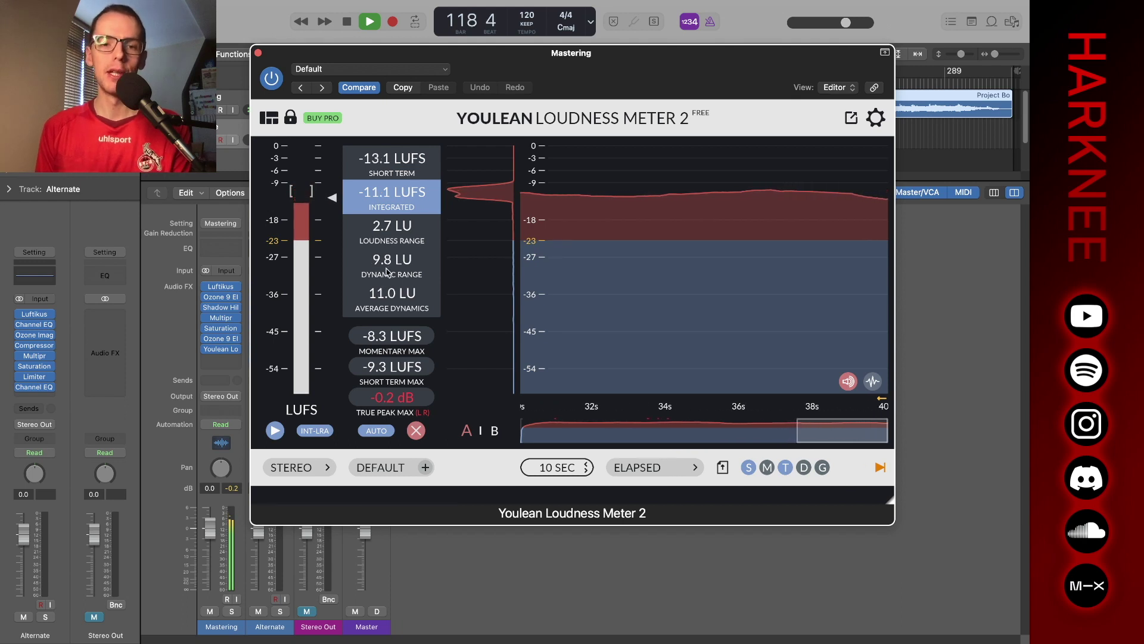
mouse_move(370, 294)
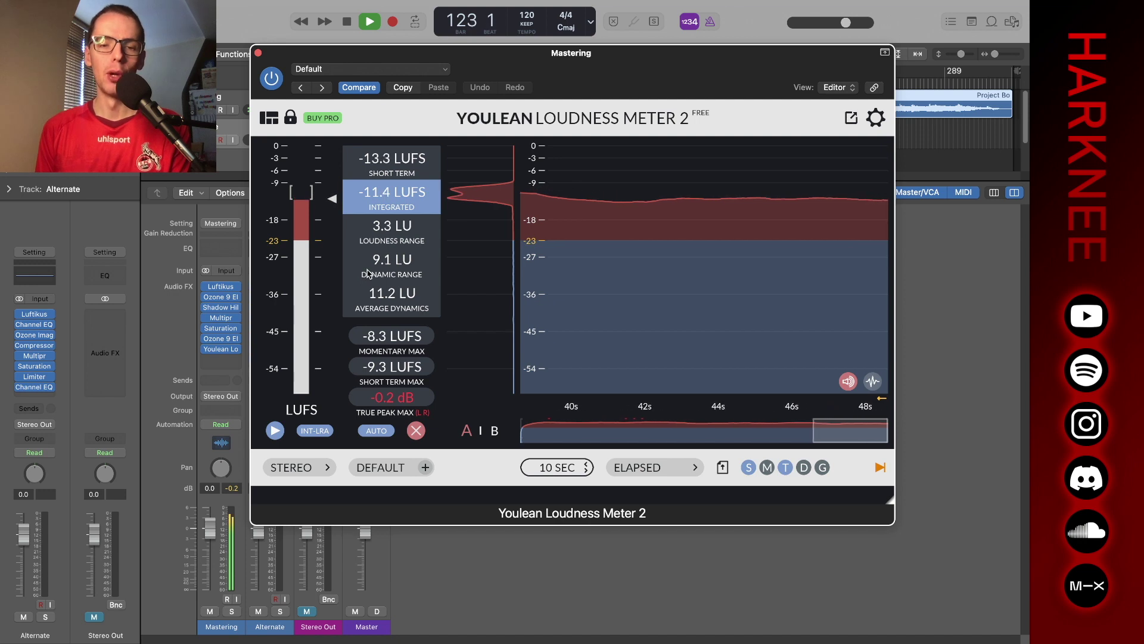
mouse_move(424, 268)
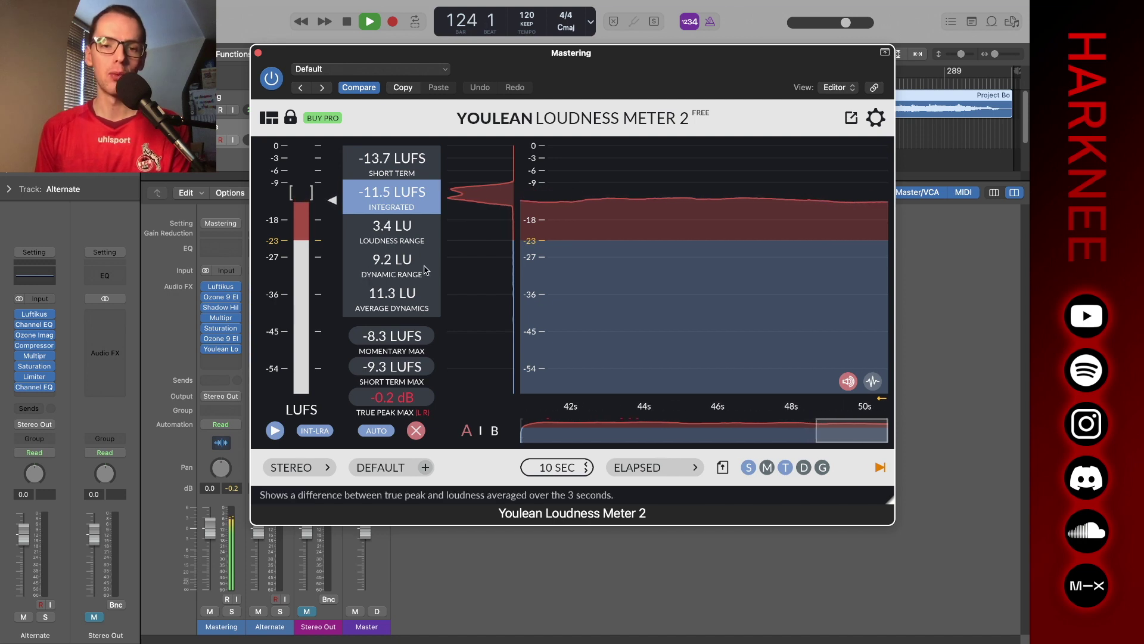